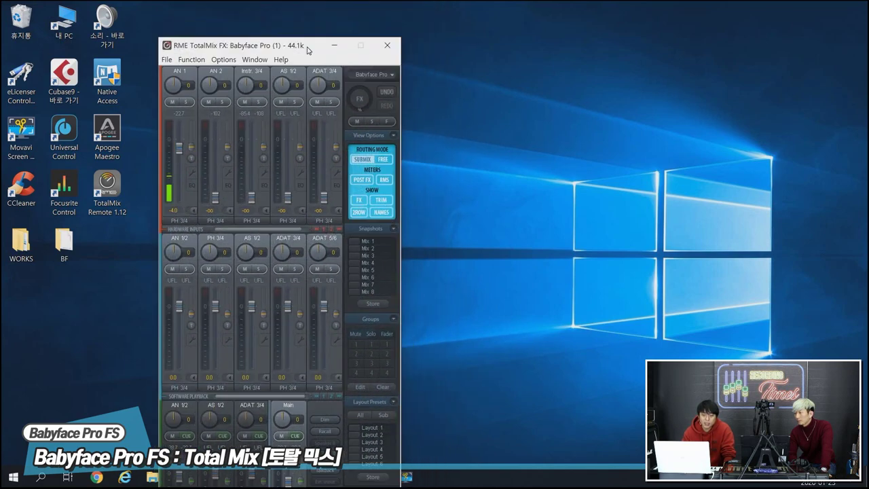
# - Arrange the mixer channels in the two-row view and widen the mixer window
pyautogui.click(355, 213)
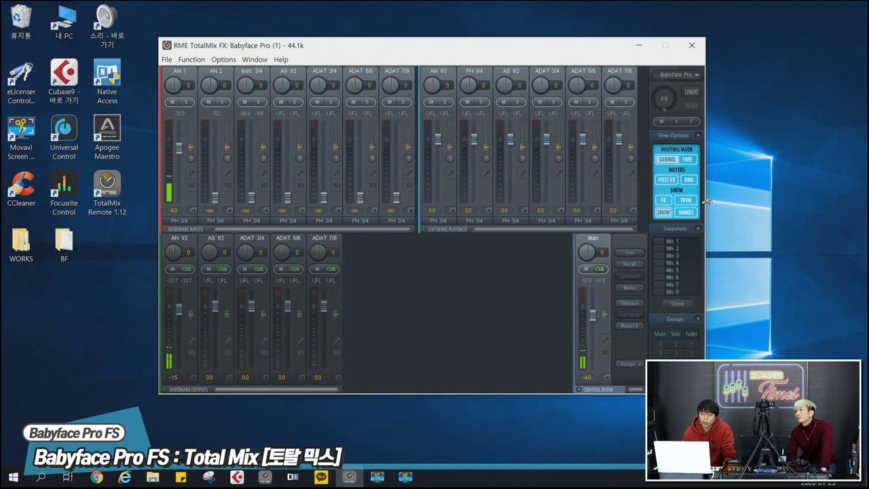
pyautogui.moveTo(706, 202); pyautogui.dragTo(741, 199)
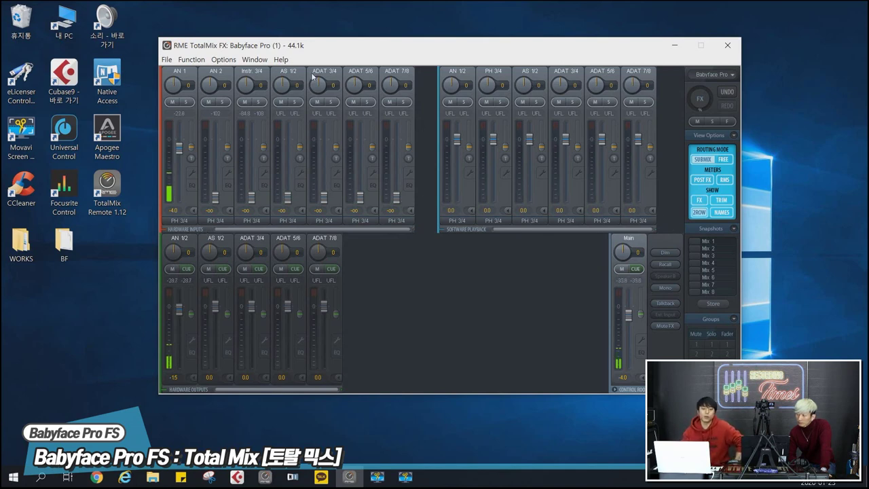
# - In the channel layout, hide the inputs AS 1/2, ADAT 3/4, ADAT 5/6 and ADAT 7/8 from the Mixer/Matrix
pyautogui.click(225, 60)
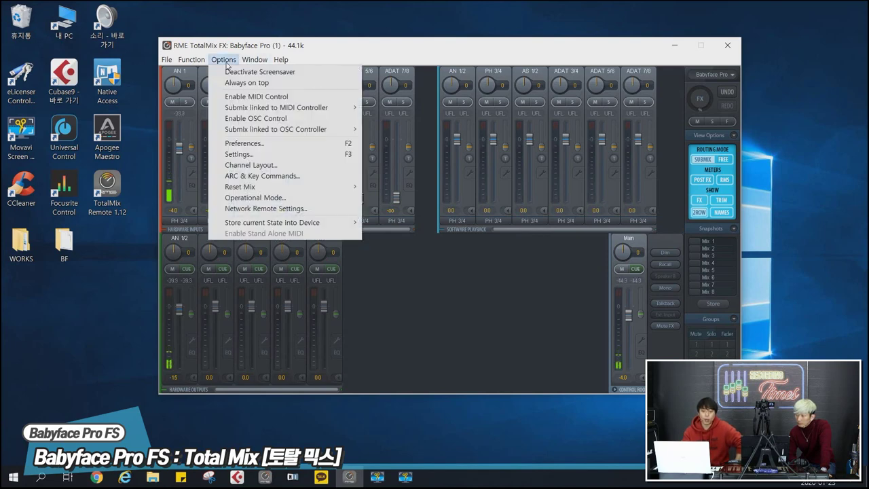
pyautogui.click(281, 167)
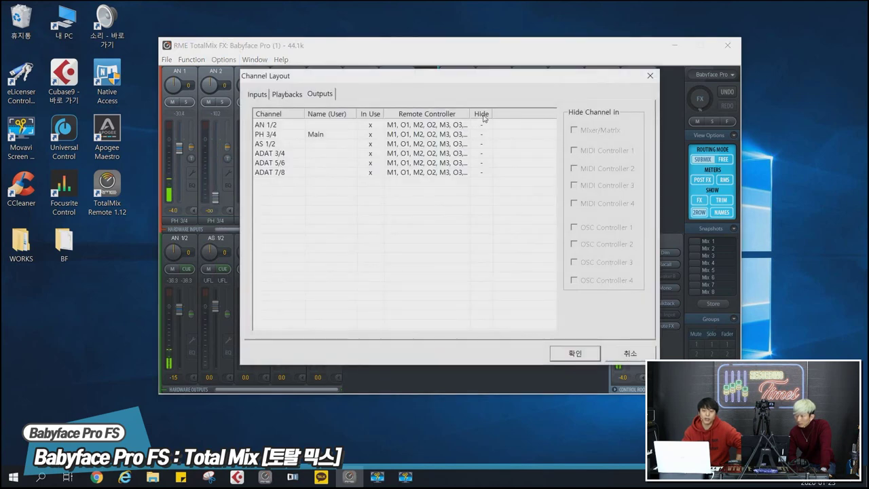
pyautogui.click(258, 95)
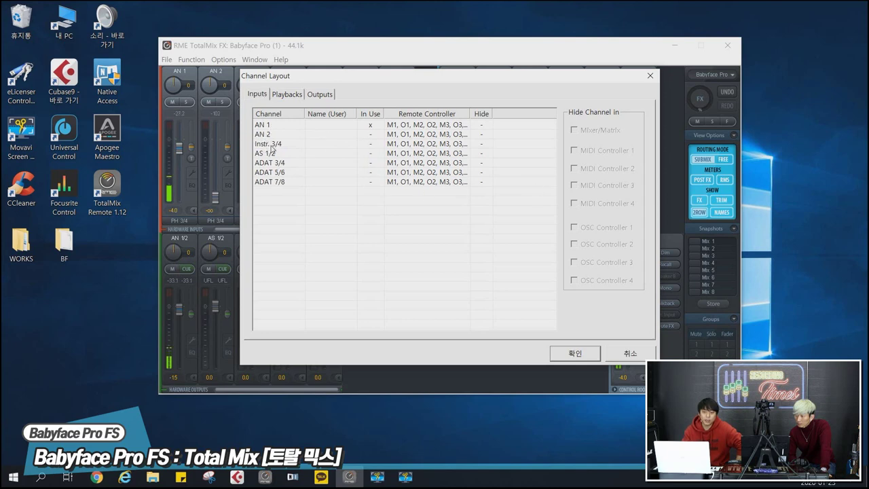
pyautogui.click(481, 154)
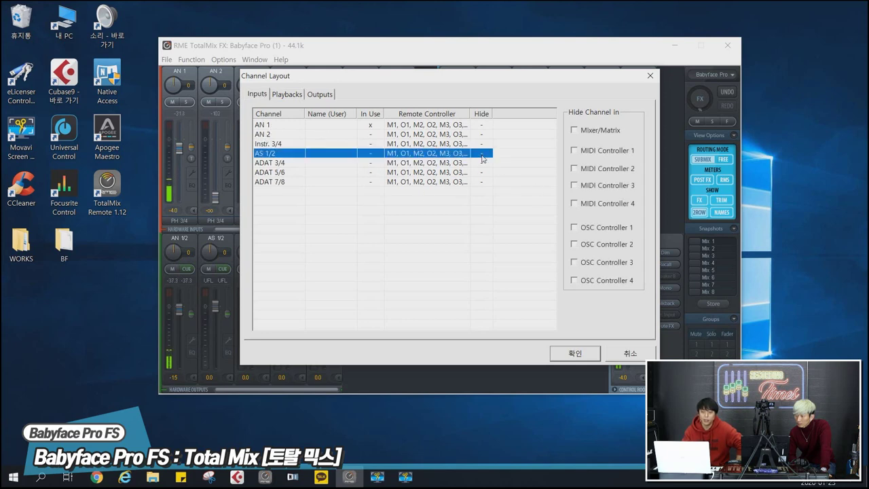
pyautogui.click(574, 130)
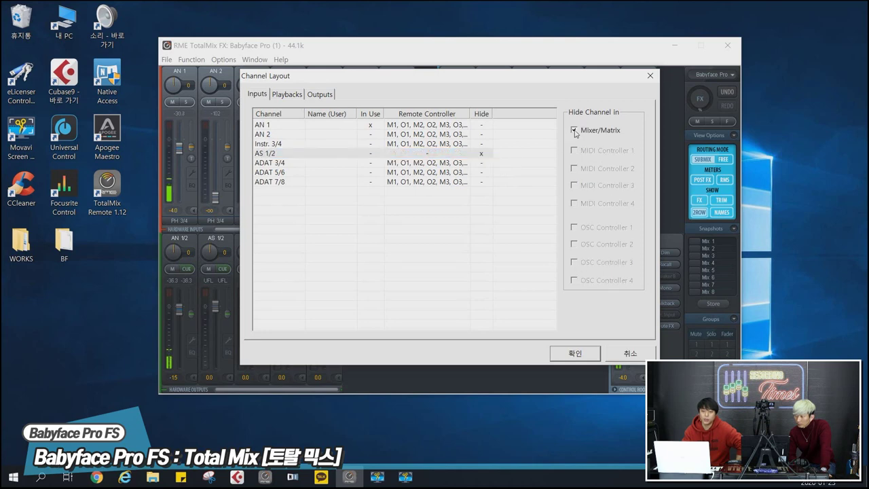
pyautogui.click(482, 163)
pyautogui.click(574, 131)
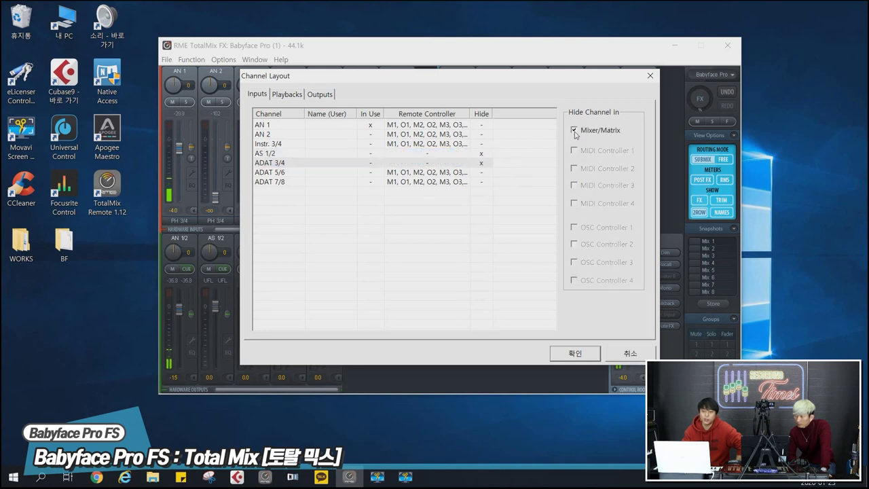
pyautogui.click(490, 173)
pyautogui.click(575, 131)
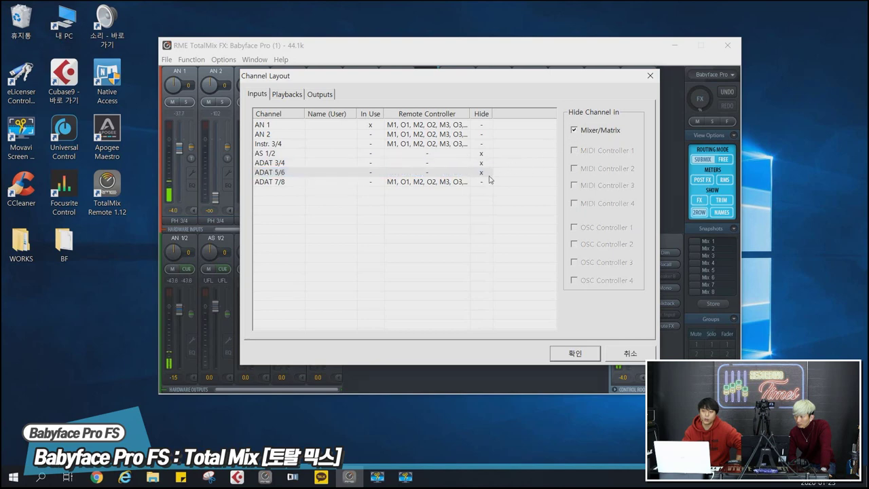
pyautogui.click(485, 181)
pyautogui.click(573, 131)
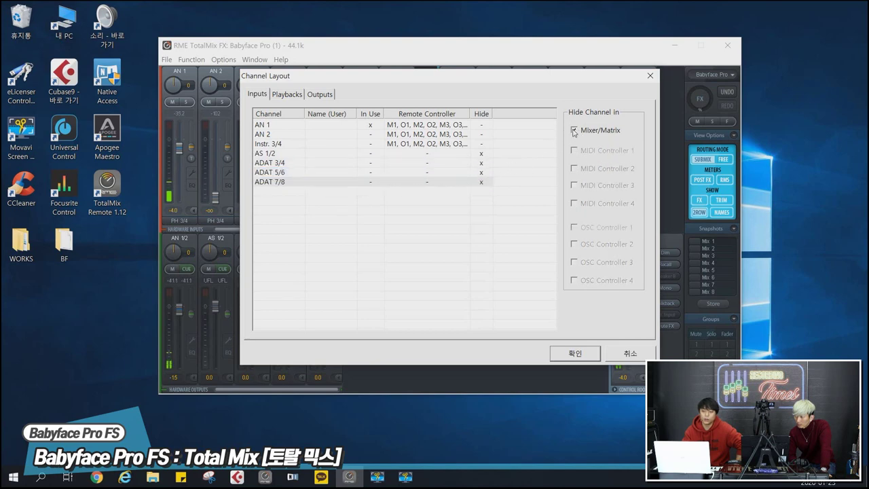
# - Hide the playback channels AS 1/2, ADAT 3/4, ADAT 5/6 and ADAT 7/8 from the Mixer/Matrix
pyautogui.click(295, 95)
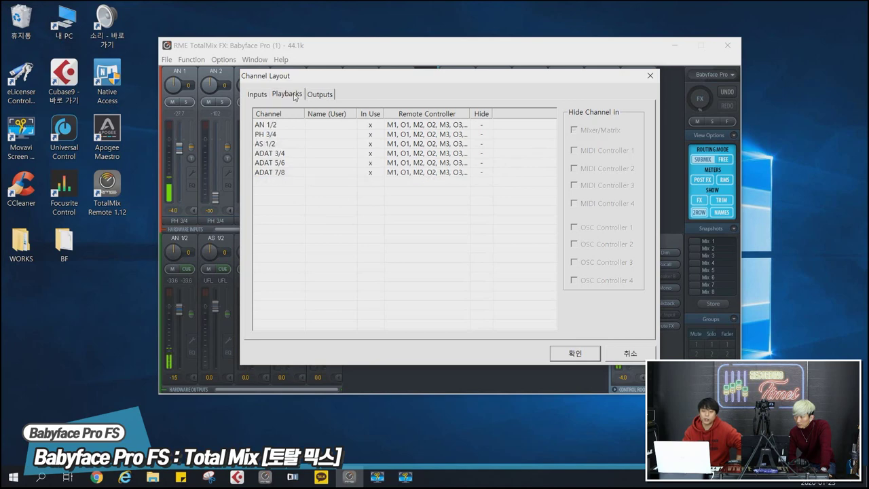
pyautogui.click(484, 144)
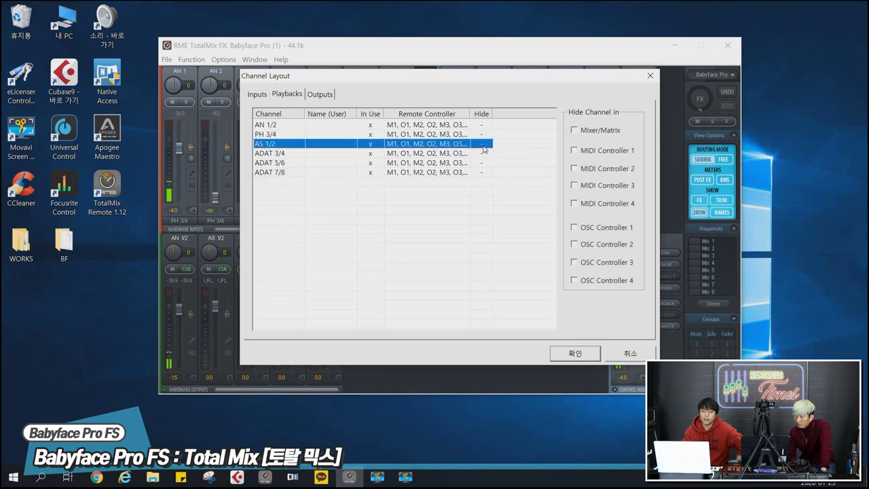
pyautogui.click(576, 130)
pyautogui.click(480, 155)
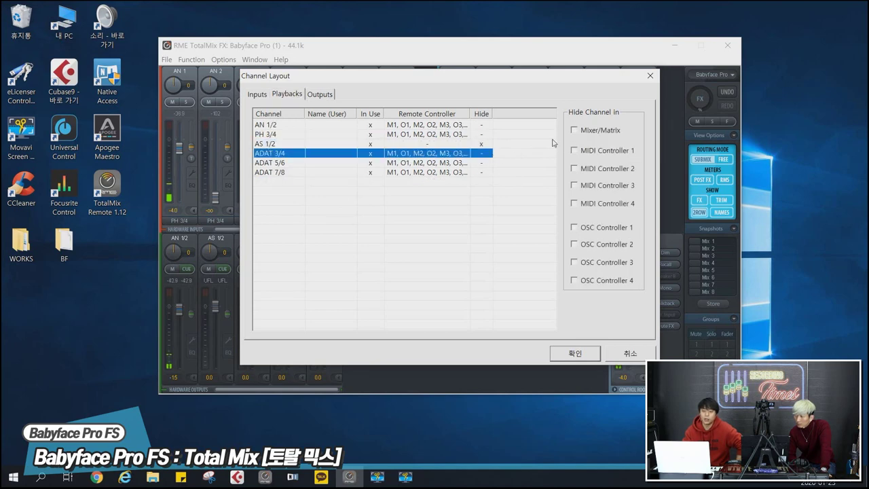
pyautogui.click(575, 130)
pyautogui.click(483, 165)
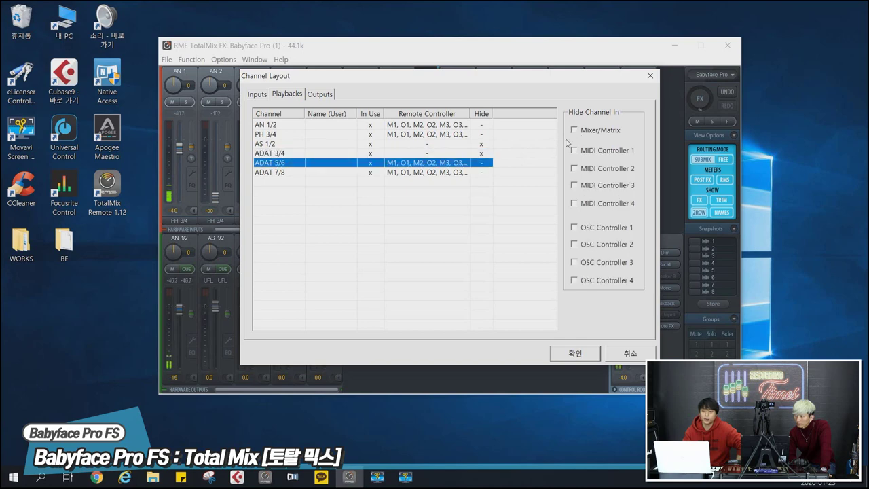
pyautogui.click(574, 130)
pyautogui.click(481, 174)
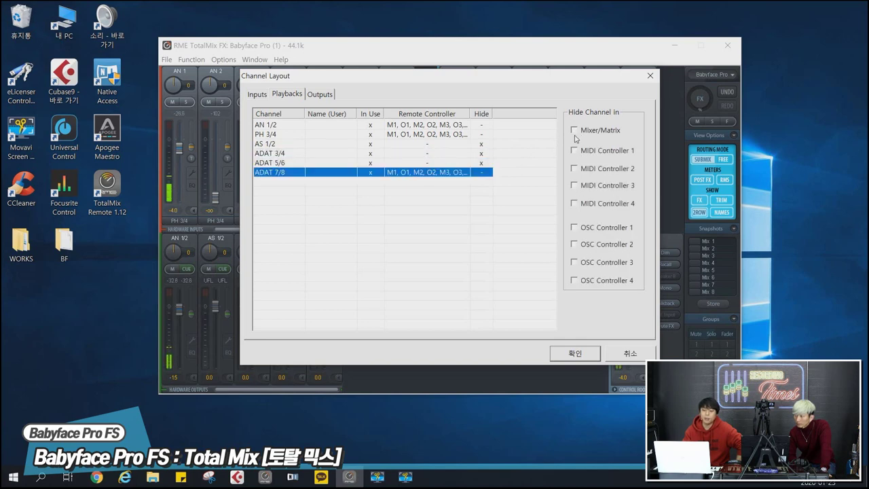
pyautogui.click(574, 131)
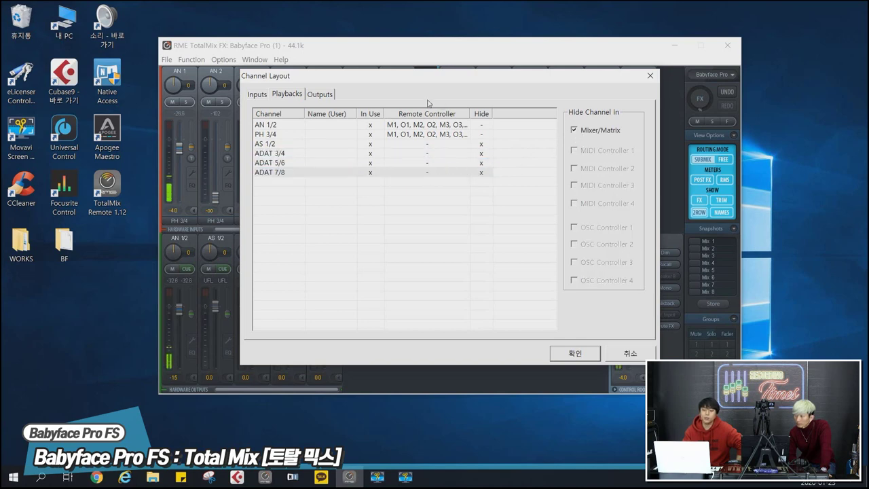
# - Hide the outputs AS 1/2, ADAT 3/4, ADAT 5/6 and ADAT 7/8 from the Mixer/Matrix and apply the channel layout
pyautogui.click(320, 95)
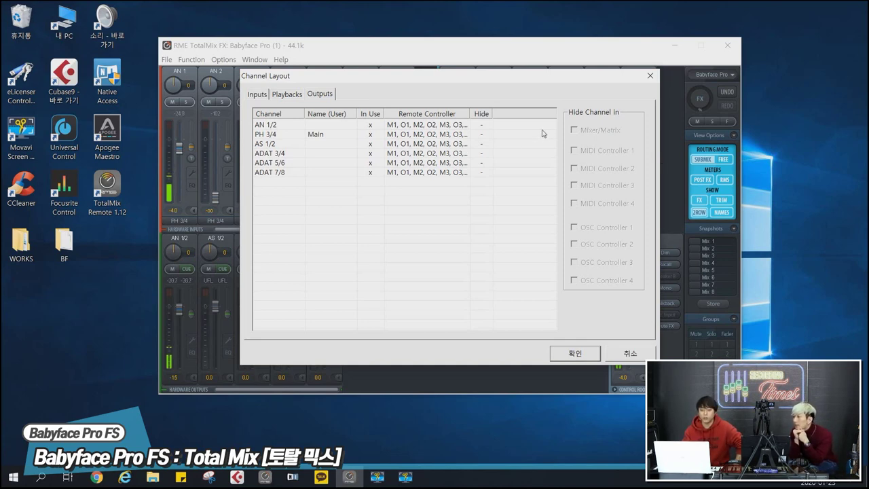
pyautogui.click(485, 143)
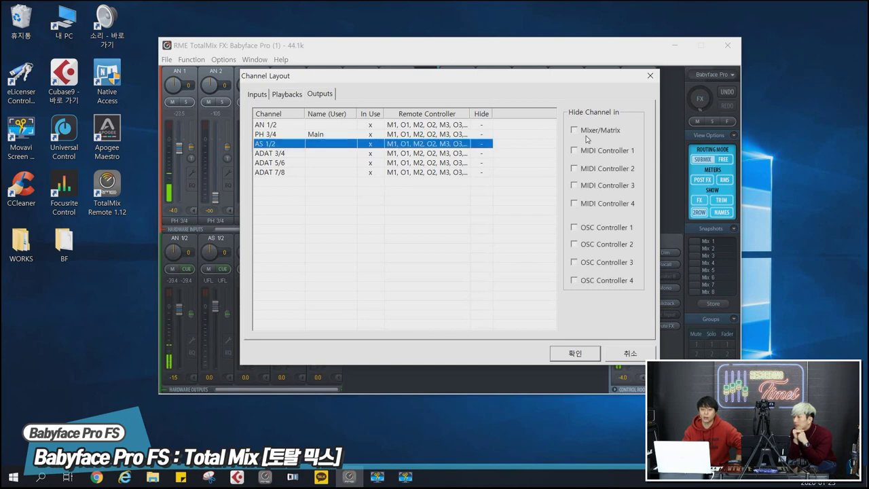
pyautogui.click(574, 131)
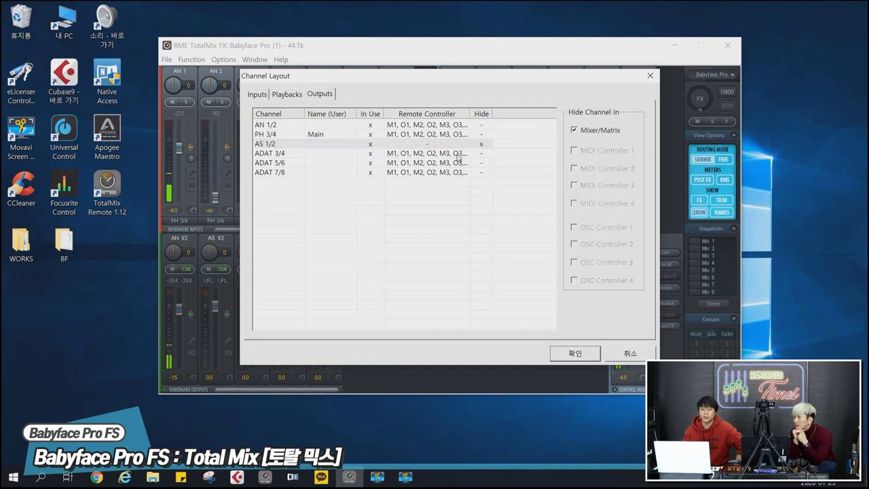
pyautogui.click(574, 131)
pyautogui.click(480, 164)
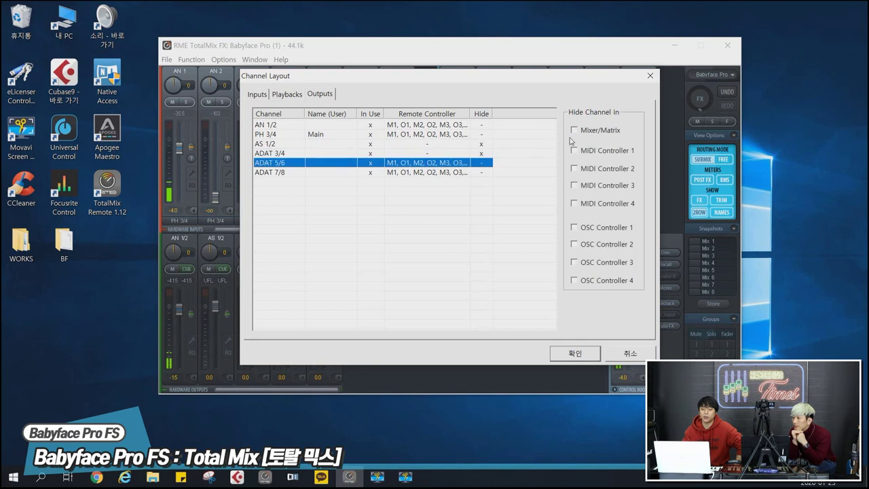
pyautogui.click(575, 131)
pyautogui.click(479, 172)
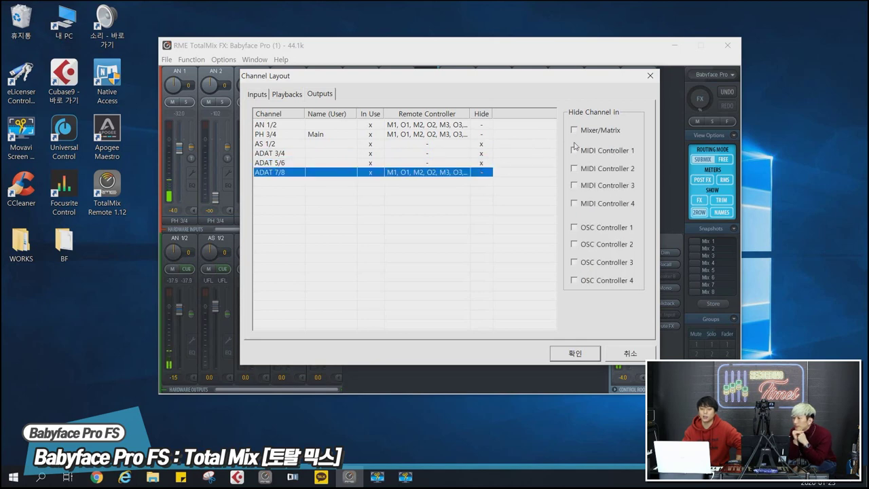
pyautogui.click(574, 131)
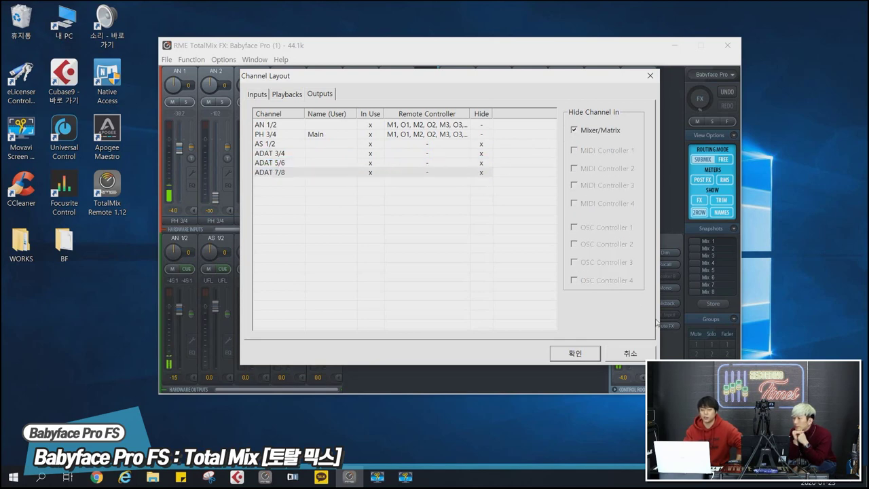
pyautogui.click(583, 355)
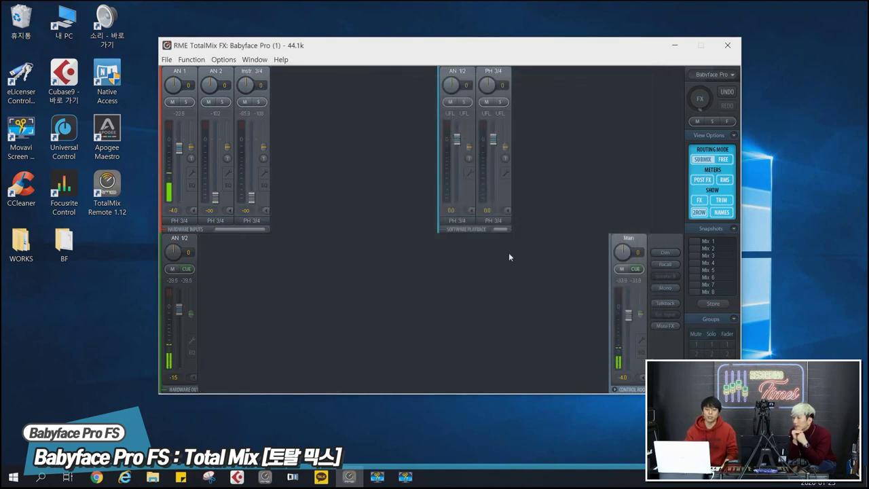
# - Look through the channel settings and the EQ section of hardware input AN 1
pyautogui.click(192, 178)
pyautogui.click(193, 187)
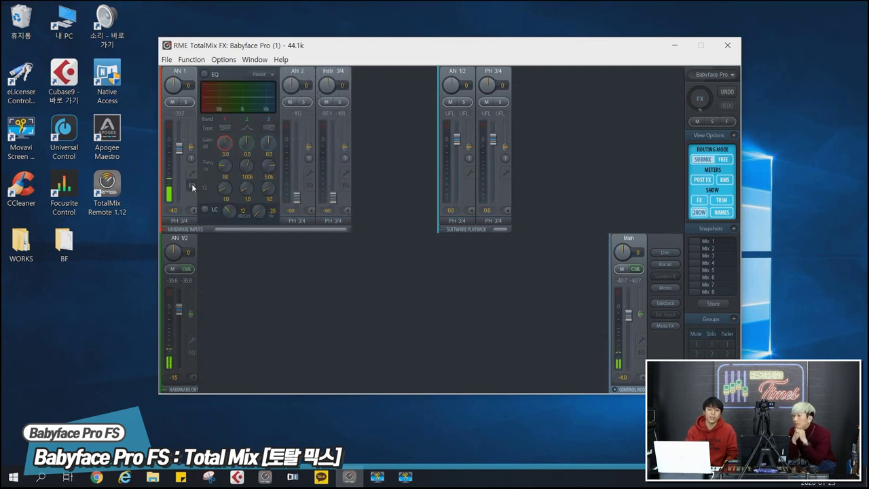
pyautogui.click(192, 175)
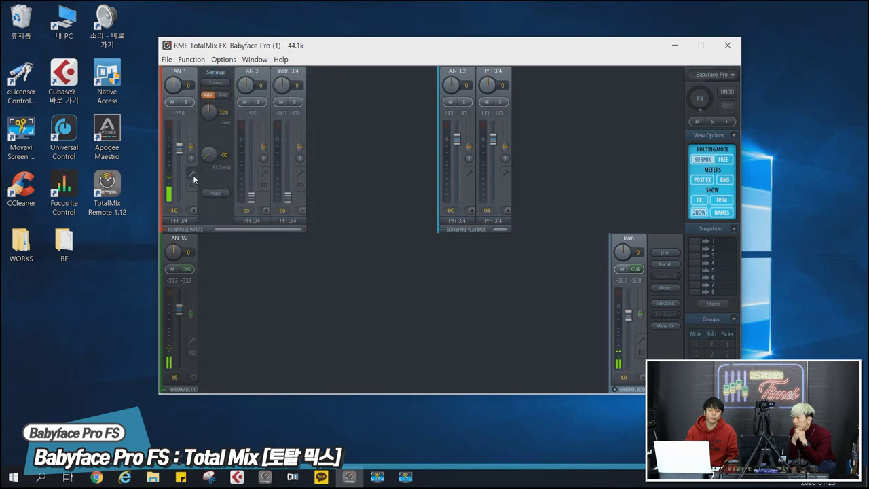
pyautogui.click(193, 188)
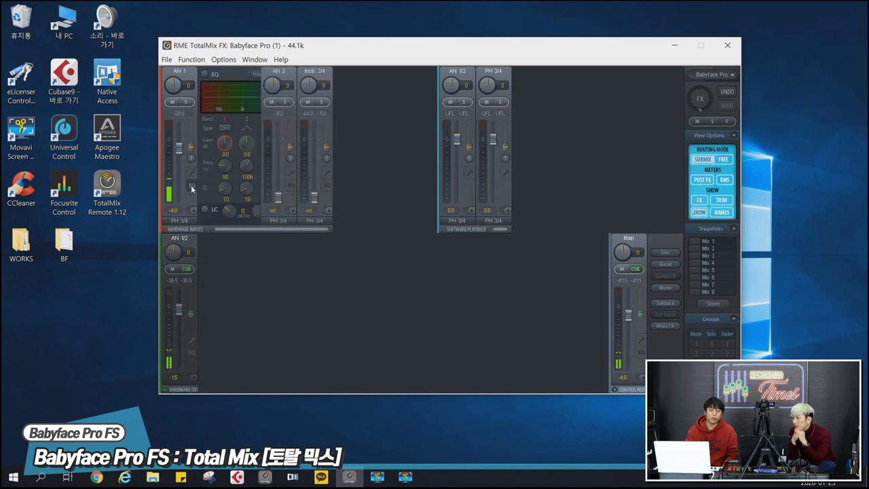
# - Link hardware inputs AN 1 and AN 2 as a stereo channel, and split them back into mono channels
pyautogui.click(193, 175)
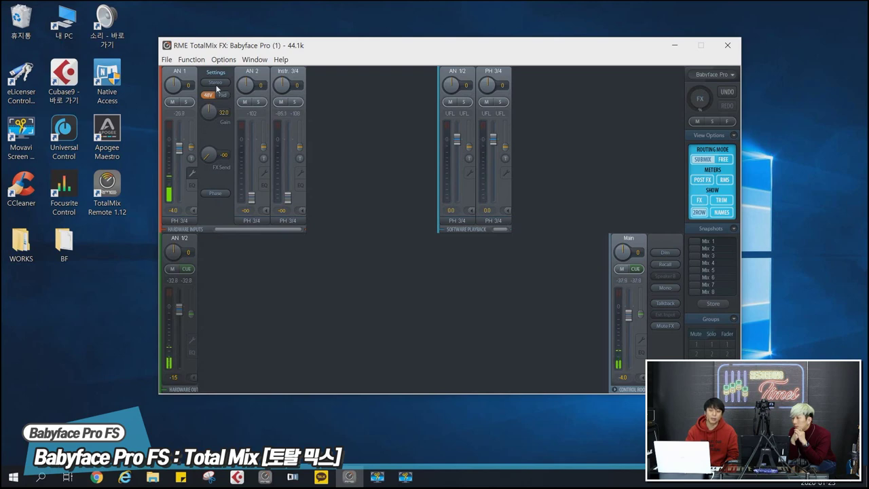
pyautogui.click(216, 84)
pyautogui.click(191, 173)
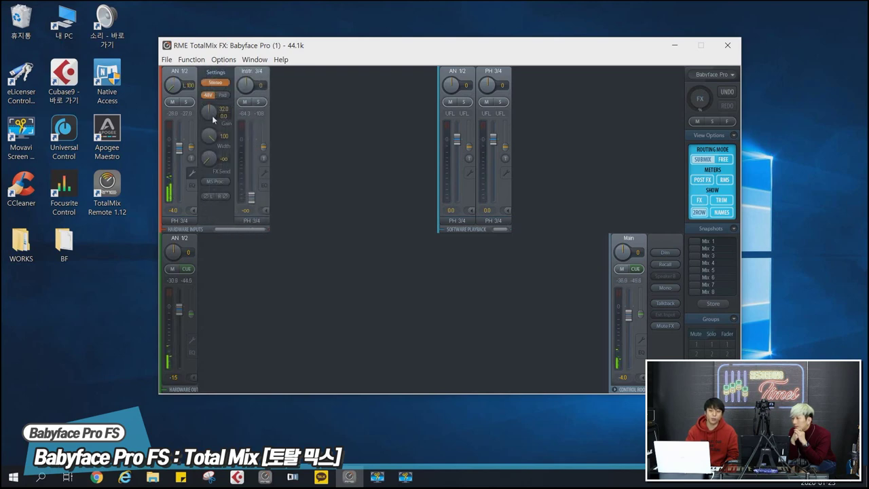
pyautogui.click(216, 83)
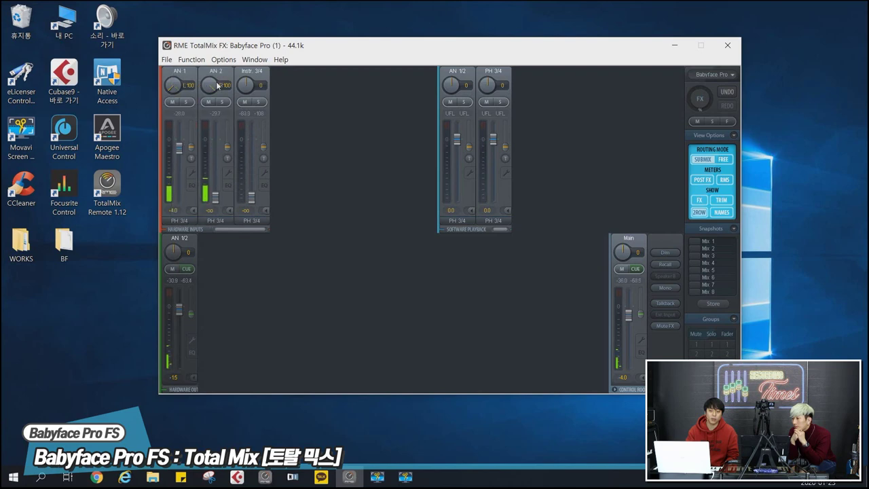
# - Expand the channel settings of the hardware inputs AN 1, AN 2 and Instr. 3/4
pyautogui.click(190, 173)
pyautogui.click(263, 175)
pyautogui.click(337, 172)
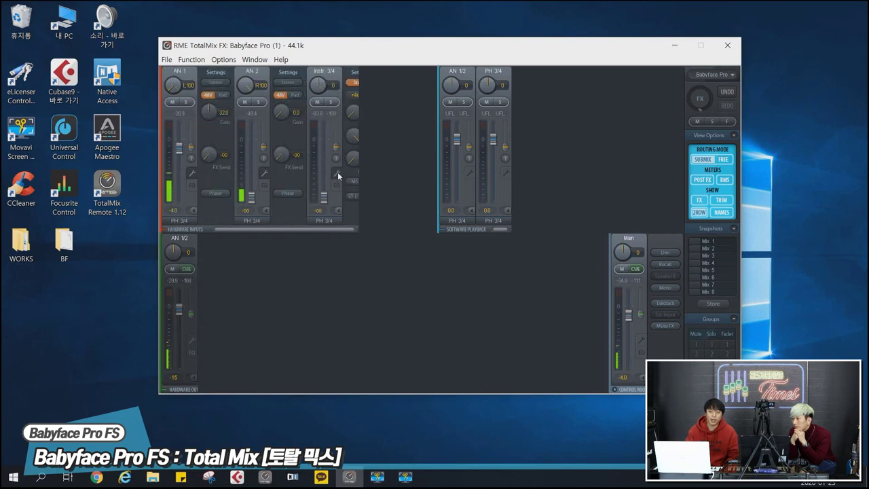
# - Switch off 48V phantom power on input AN 2 and reset the pan of input AN 1 to center
pyautogui.click(281, 95)
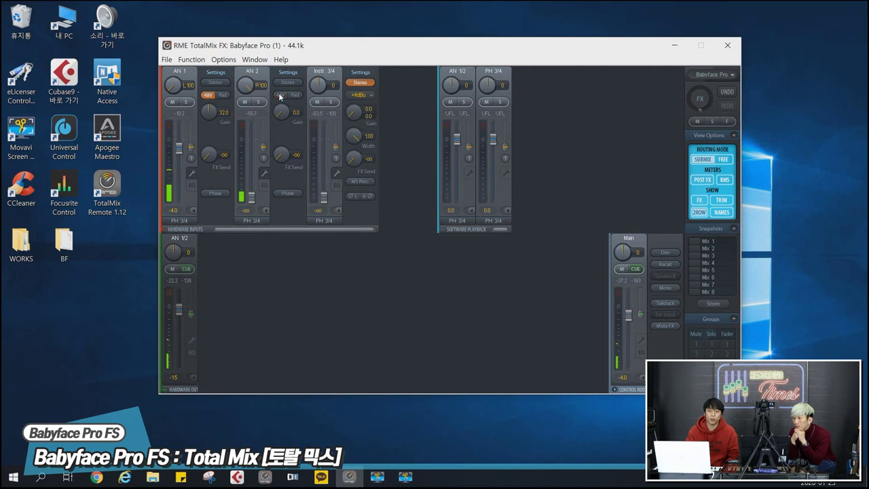
pyautogui.keyDown('ctrl'); pyautogui.click(171, 85); pyautogui.keyUp('ctrl')
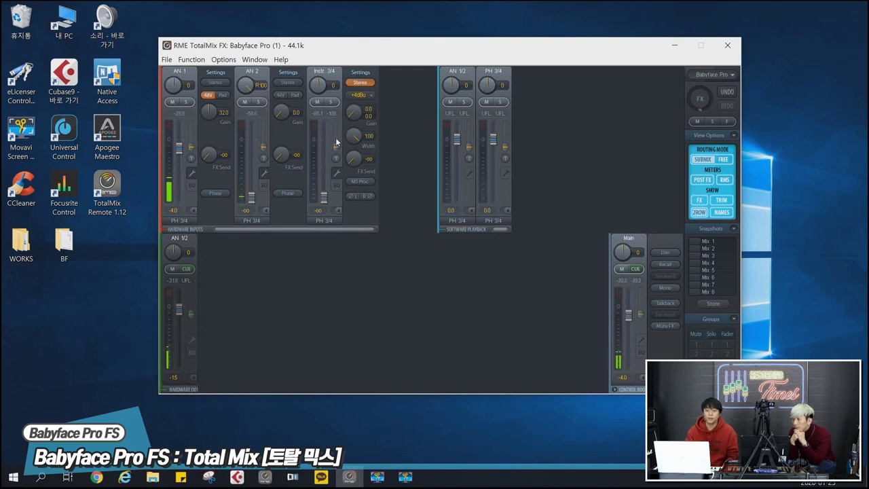
# - Expand the settings of software playbacks AN 1/2 and PH 3/4 and hardware output AN 1/2, and show the Reverb and Echo effects
pyautogui.click(470, 173)
pyautogui.click(542, 173)
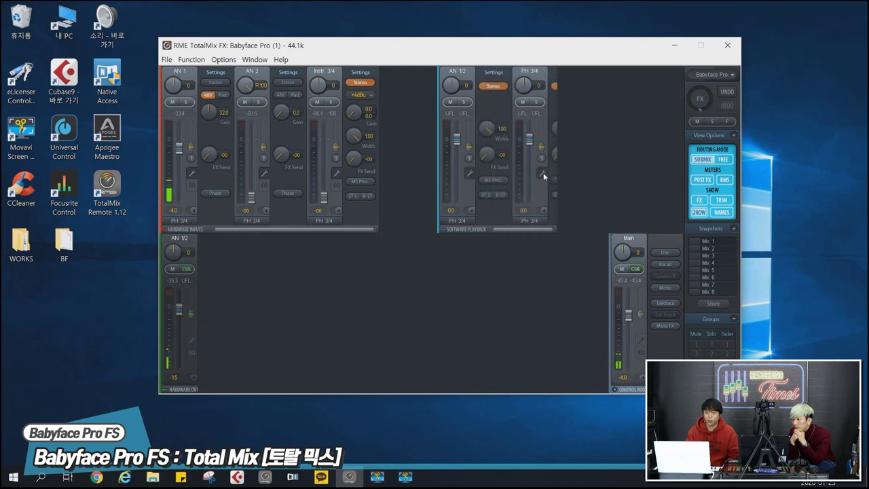
pyautogui.click(191, 340)
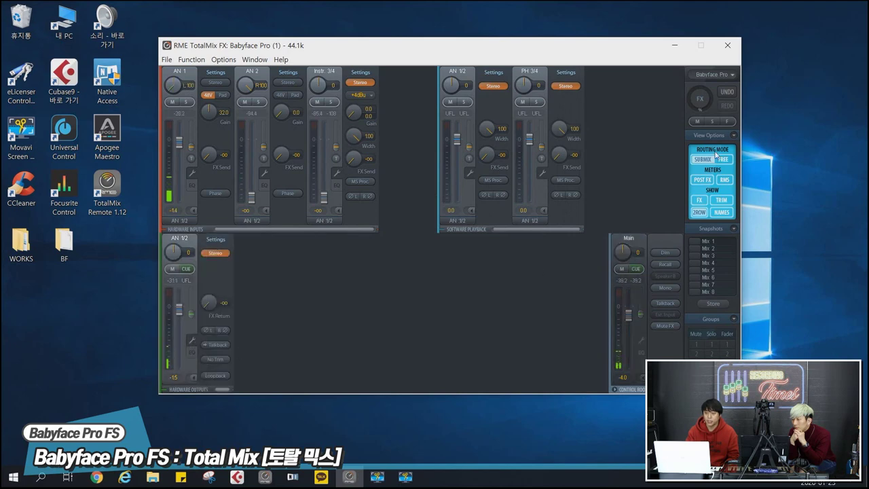
pyautogui.click(701, 99)
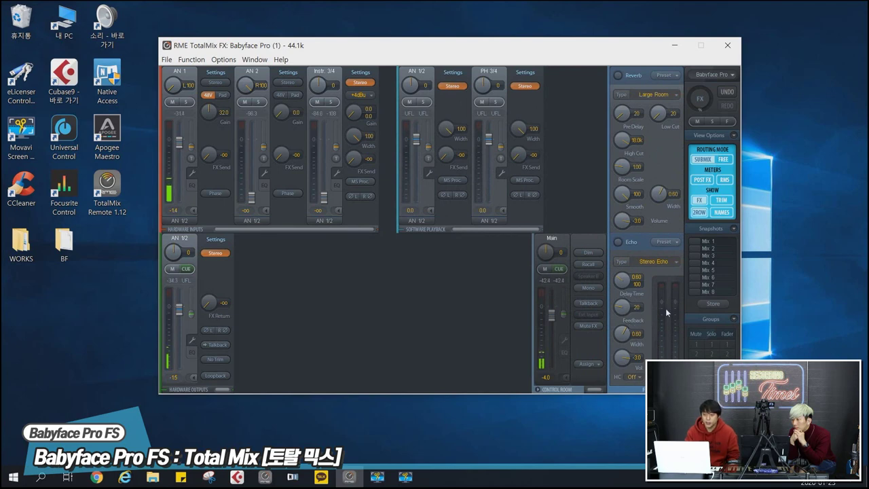
# - Expand the settings of the Main output and narrow the mixer window, keeping the hardware inputs section fully visible
pyautogui.click(563, 340)
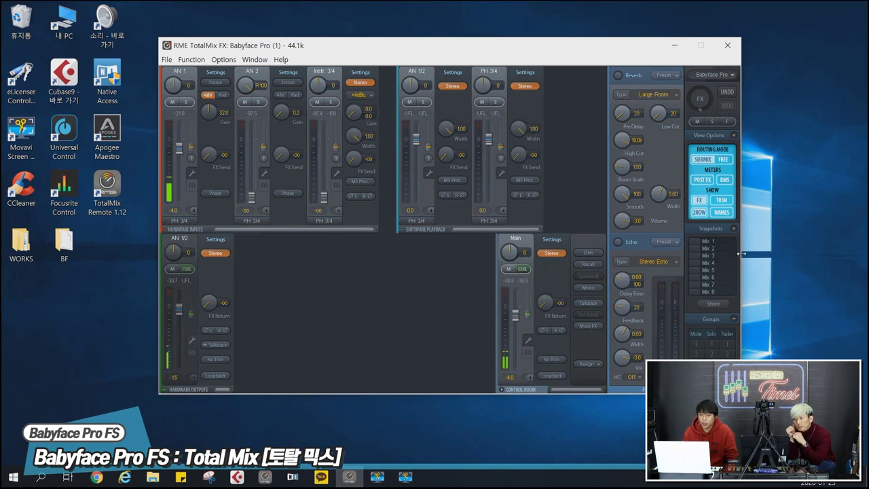
pyautogui.moveTo(740, 254); pyautogui.dragTo(667, 247)
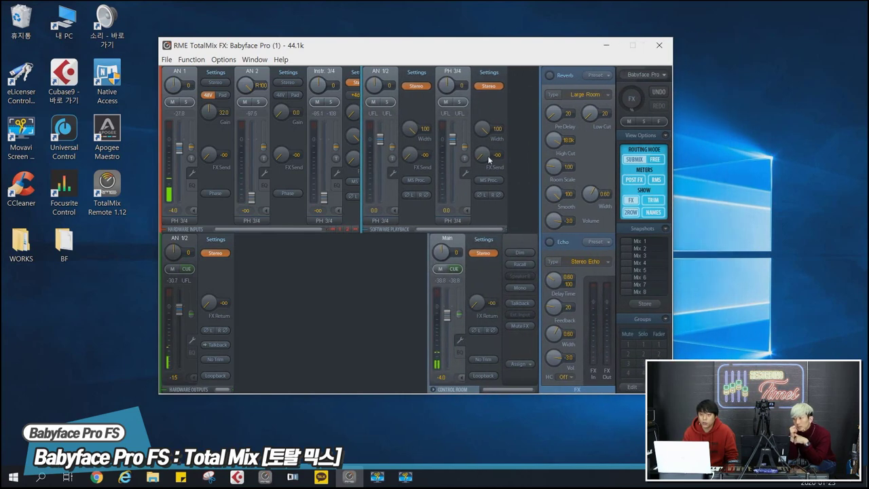
pyautogui.moveTo(359, 188); pyautogui.dragTo(391, 186)
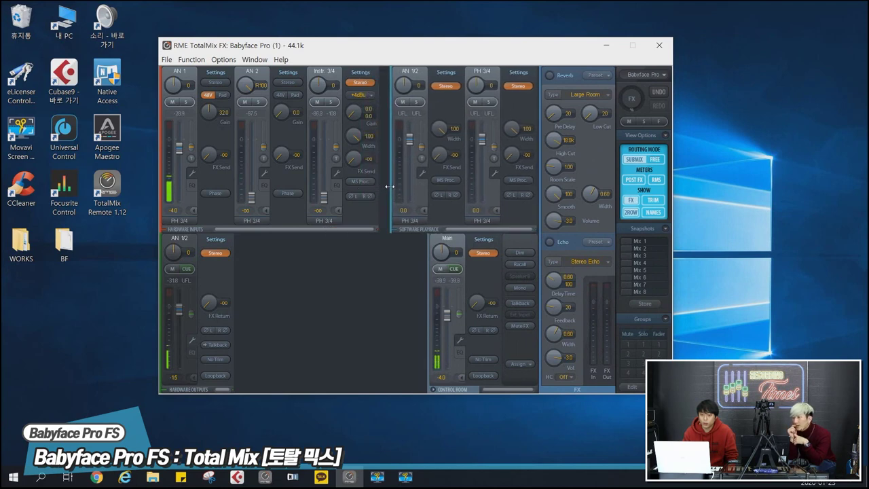
pyautogui.moveTo(672, 218); pyautogui.dragTo(656, 218)
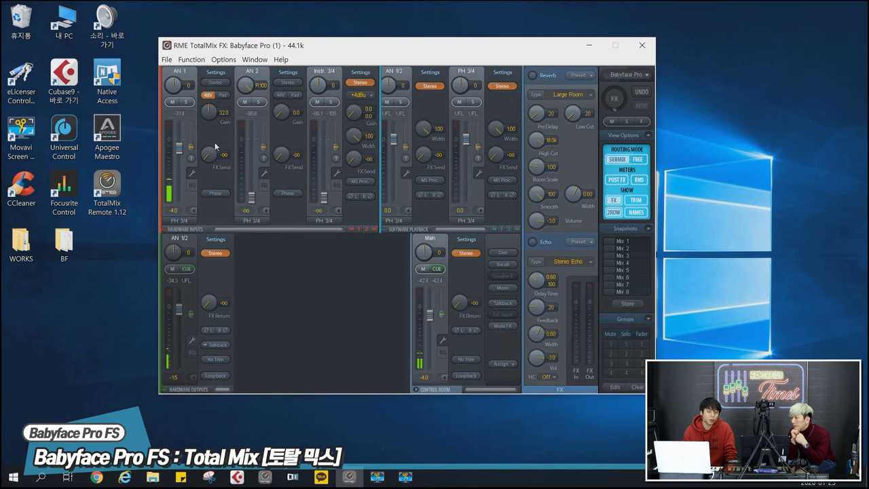
# - Switch the output routing of hardware input AN 1 to AN 1/2 and back to PH 3/4, and raise its fader slightly
pyautogui.click(174, 222)
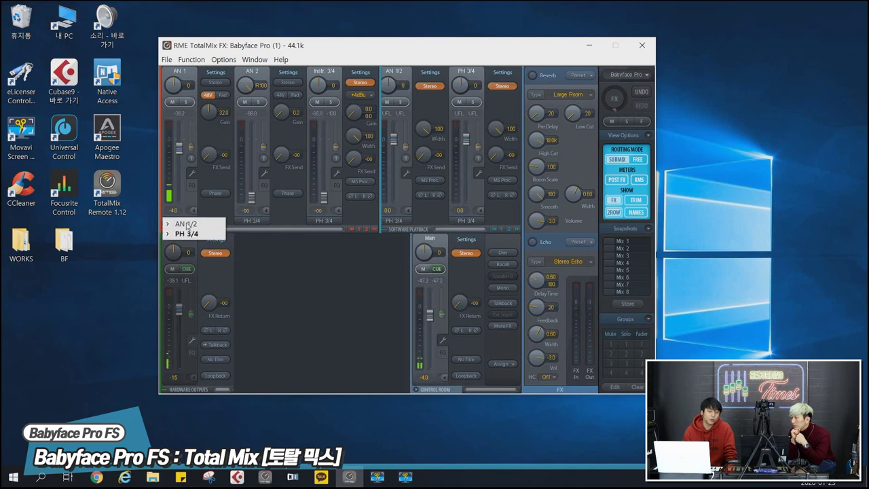
pyautogui.click(202, 226)
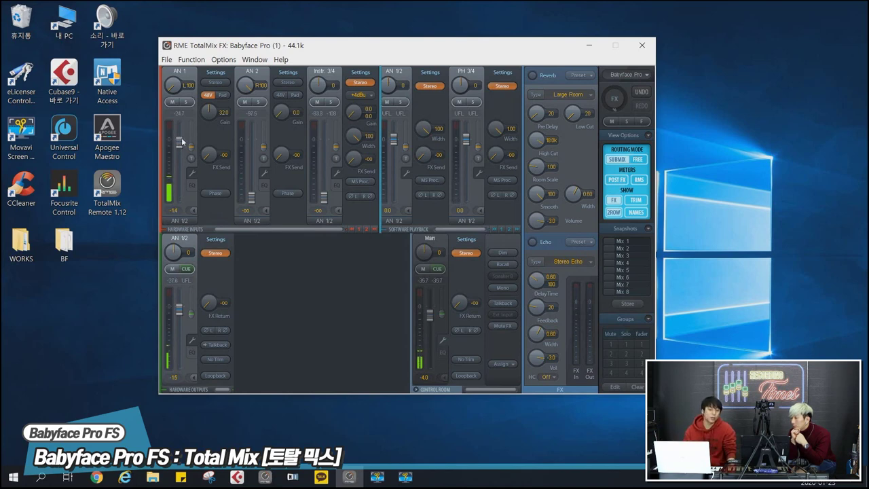
pyautogui.click(179, 221)
pyautogui.click(179, 233)
pyautogui.moveTo(182, 150)
pyautogui.mouseDown()
pyautogui.moveTo(171, 212)
pyautogui.moveTo(186, 148)
pyautogui.mouseUp()
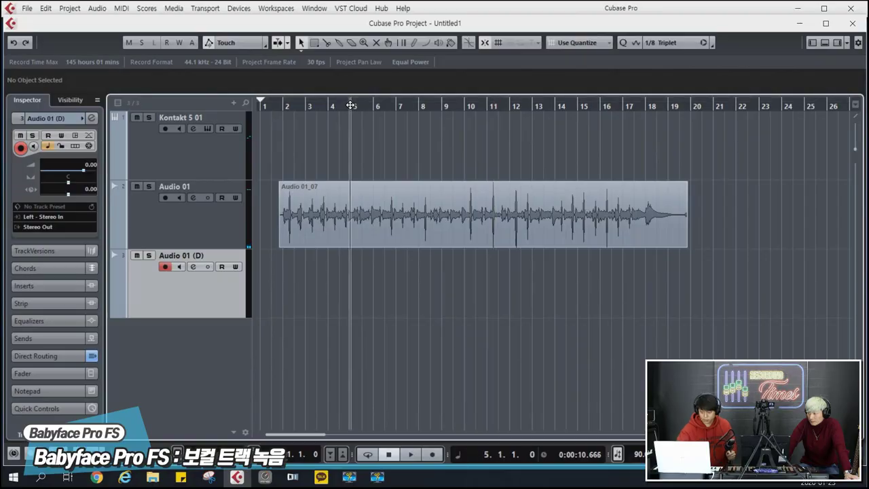
# - In Cubase, record a vocal take on track Audio 01 (D) from bar 5 and give the recorded clip a fade-out of 0.2.1.76
pyautogui.press('KP_Multiply')
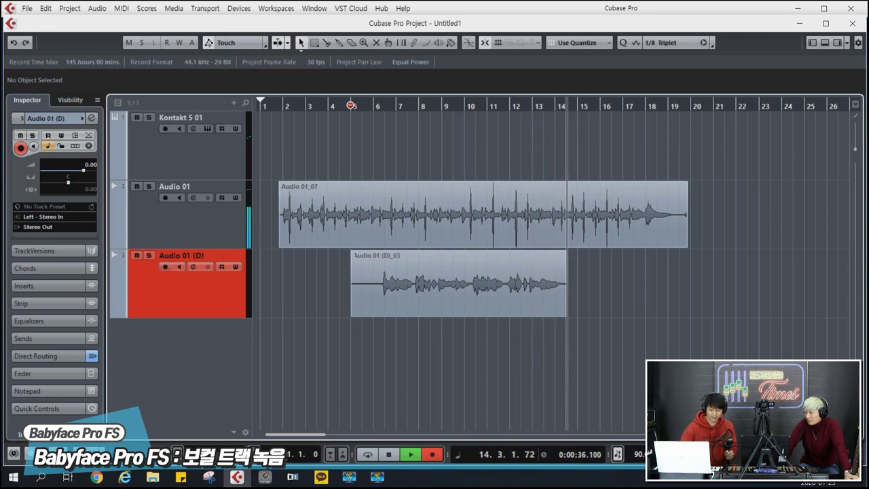
pyautogui.press('space')
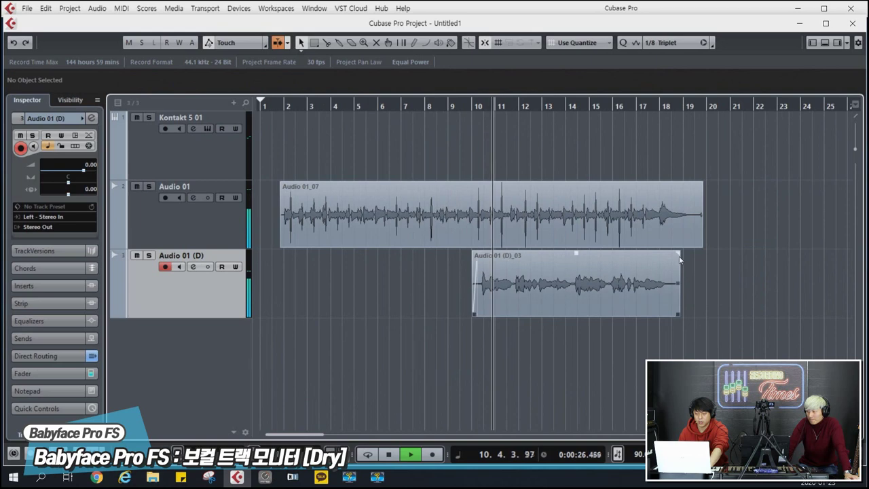
pyautogui.moveTo(680, 259); pyautogui.dragTo(665, 261)
pyautogui.press('g')
pyautogui.press('g')
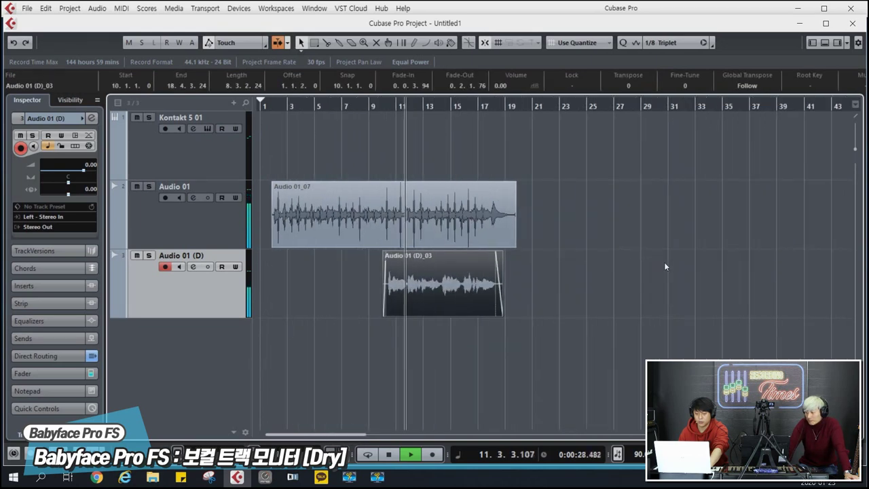
pyautogui.press('h')
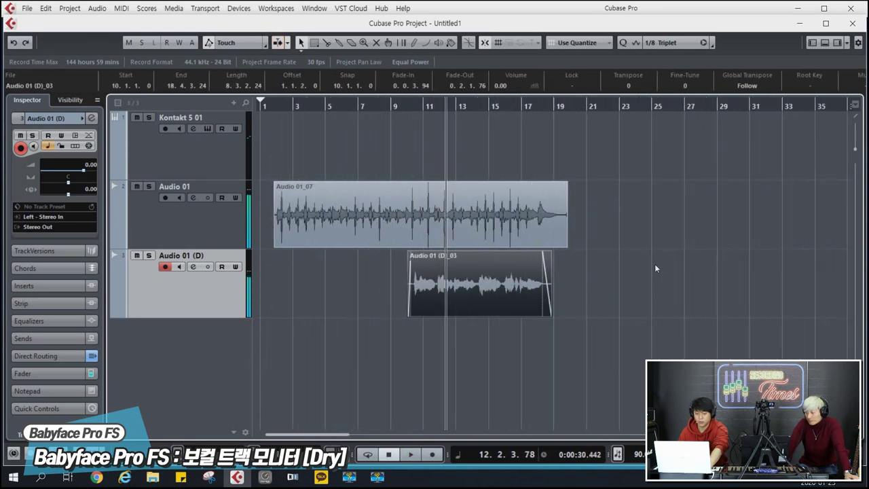
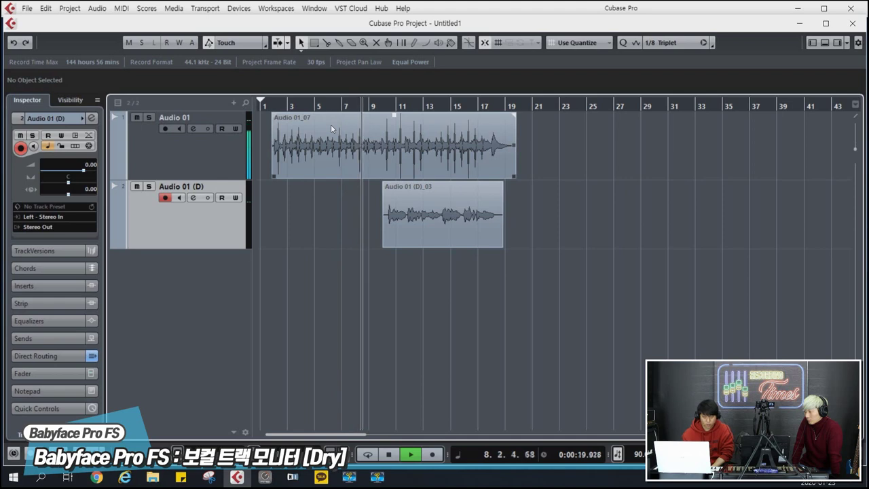
# - Add a stereo FX channel track with the RoomWorks reverb, routed to Stereo Out
pyautogui.rightClick(216, 237)
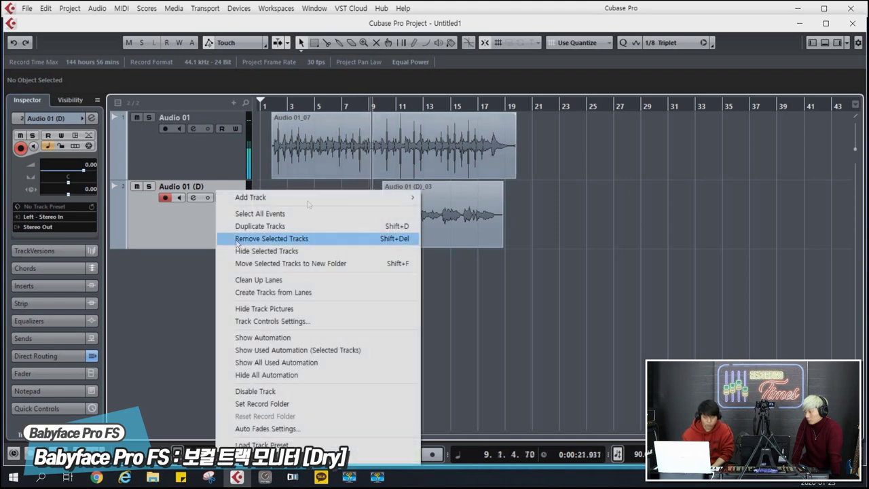
pyautogui.moveTo(272, 197)
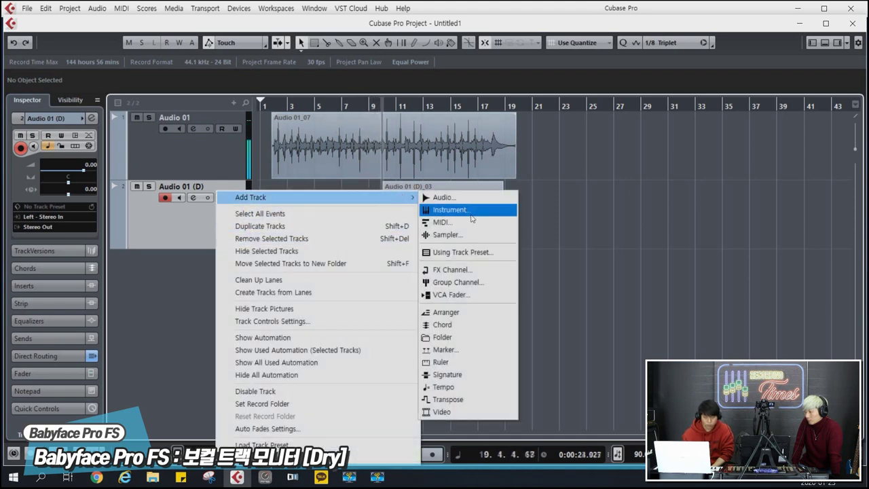
pyautogui.click(485, 271)
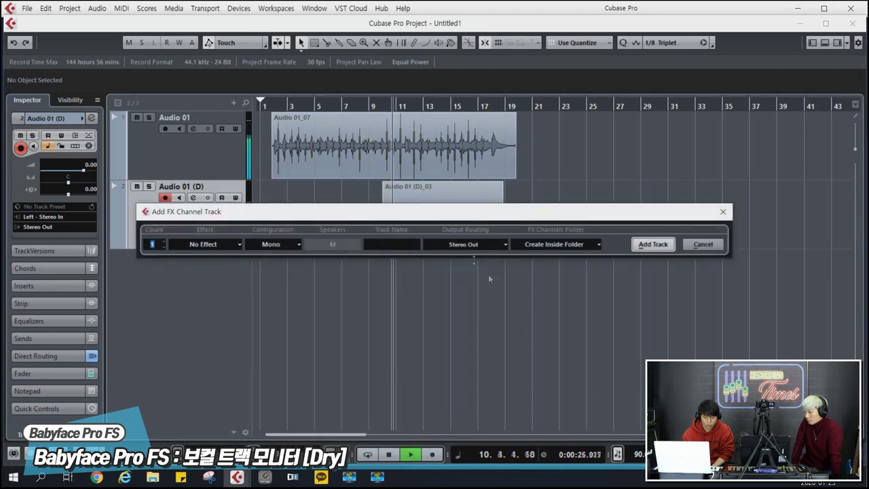
pyautogui.click(277, 244)
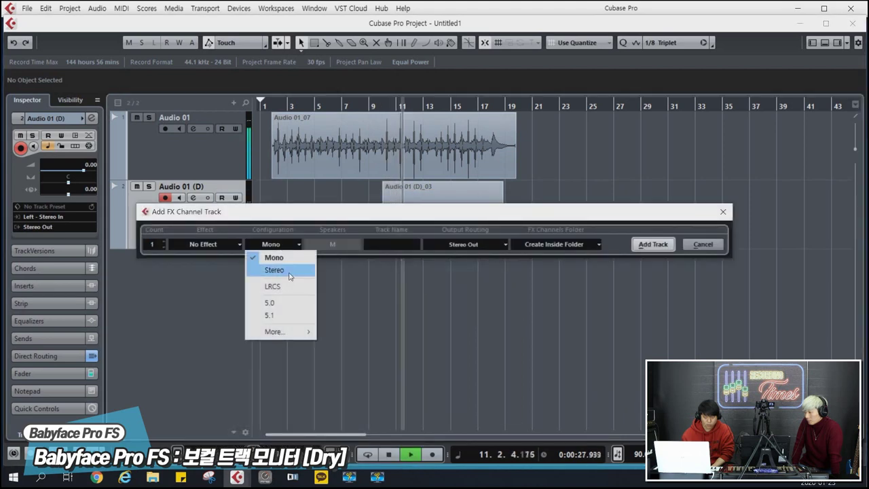
pyautogui.click(271, 270)
pyautogui.click(210, 244)
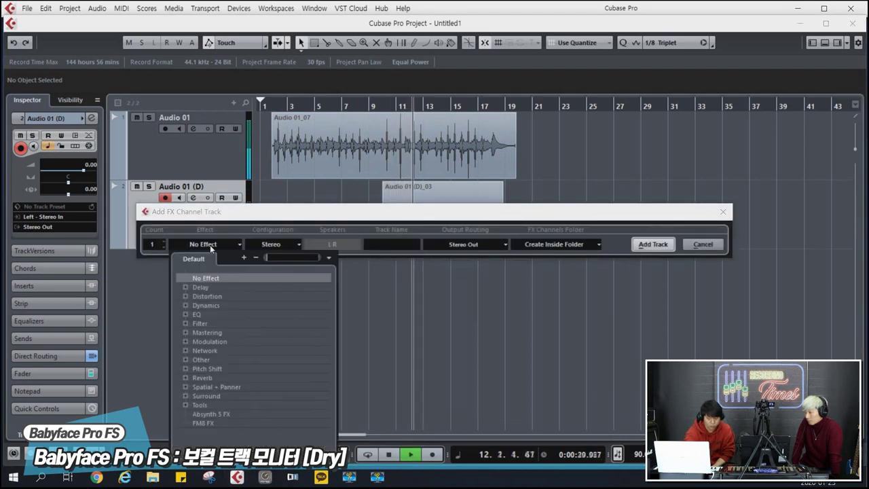
pyautogui.write('REVER')
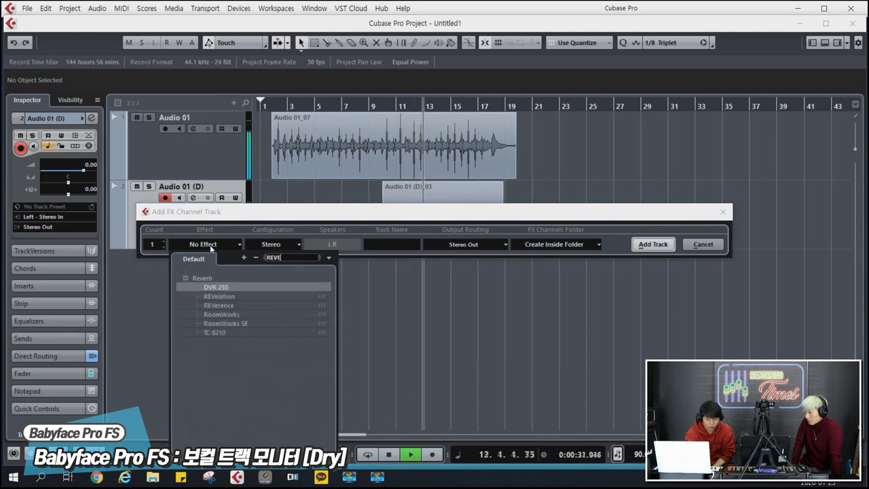
pyautogui.click(242, 315)
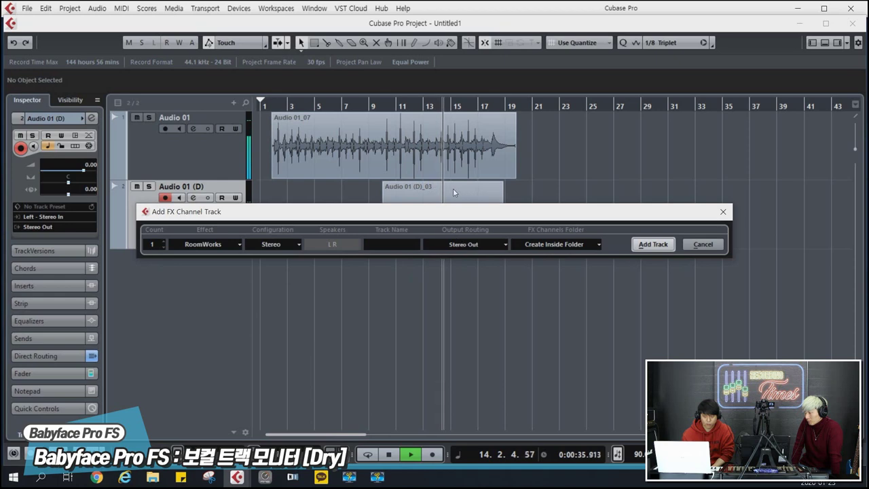
pyautogui.click(652, 244)
# - Browse the RoomWorks presets, load Hall Arena, and close the plug-in window
pyautogui.moveTo(445, 164); pyautogui.dragTo(502, 271)
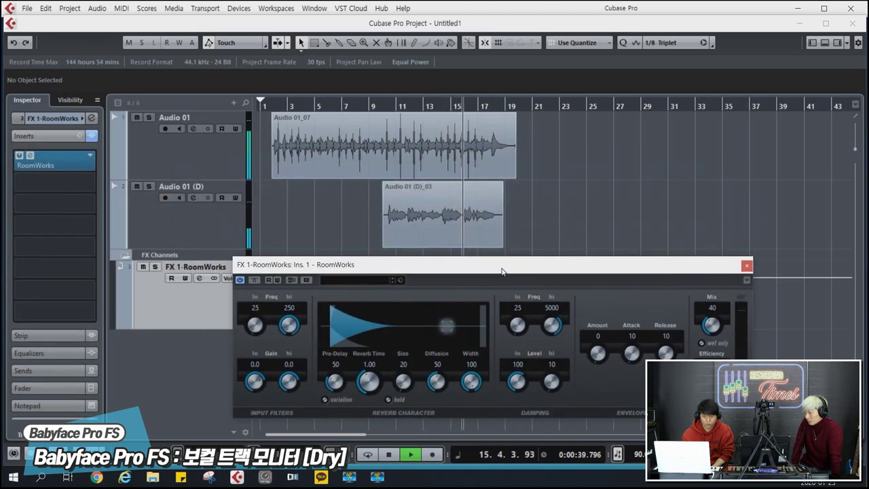
pyautogui.click(364, 280)
pyautogui.scroll(5, 367, 353)
pyautogui.click(367, 357)
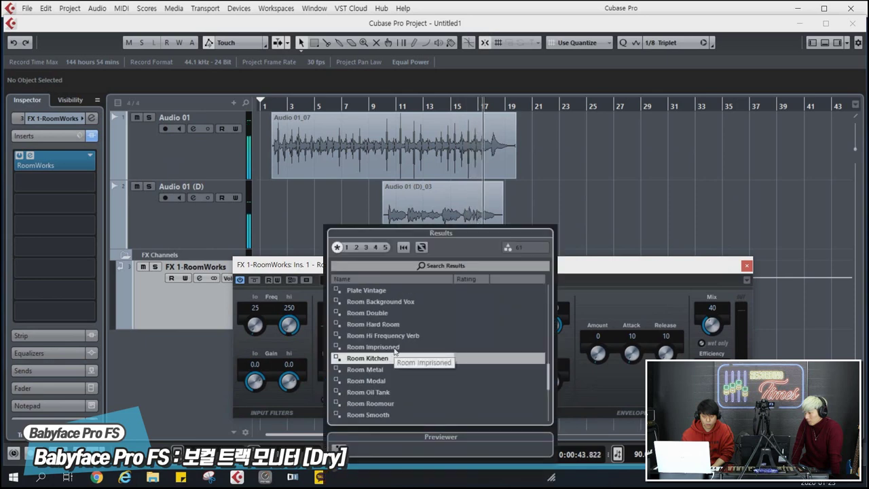
pyautogui.scroll(-2, 395, 351)
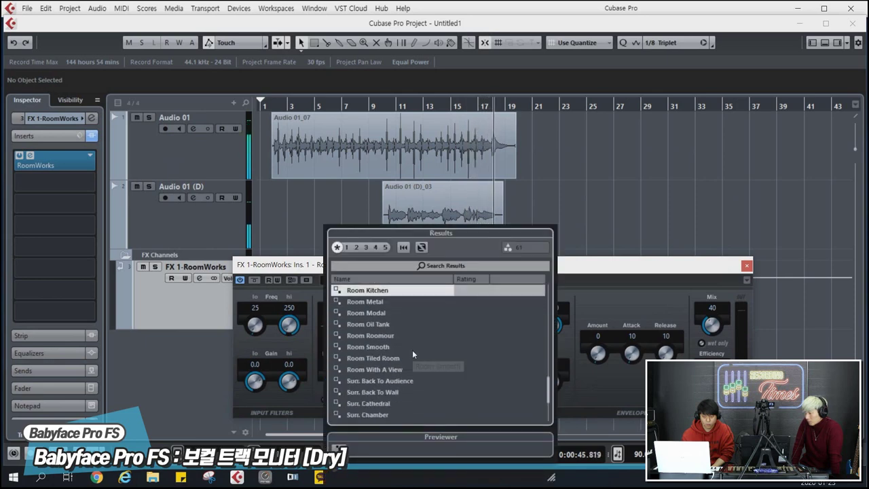
pyautogui.scroll(-3, 412, 349)
pyautogui.scroll(5, 412, 350)
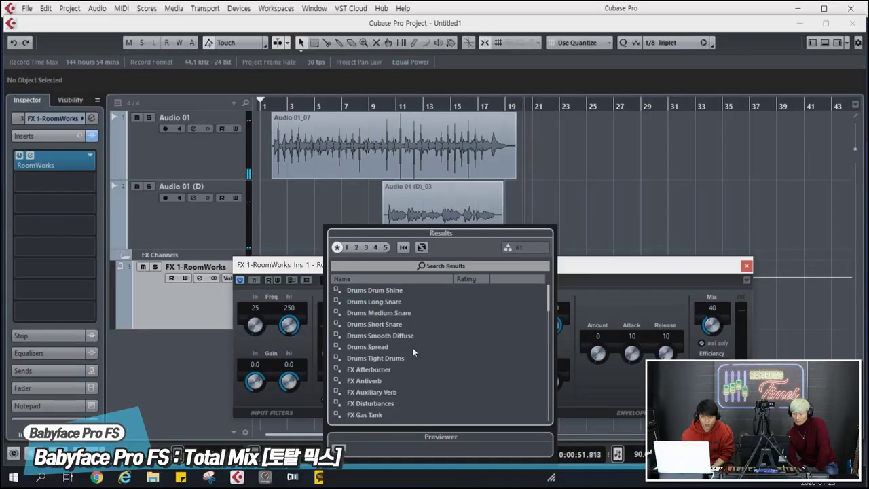
pyautogui.scroll(-4, 413, 382)
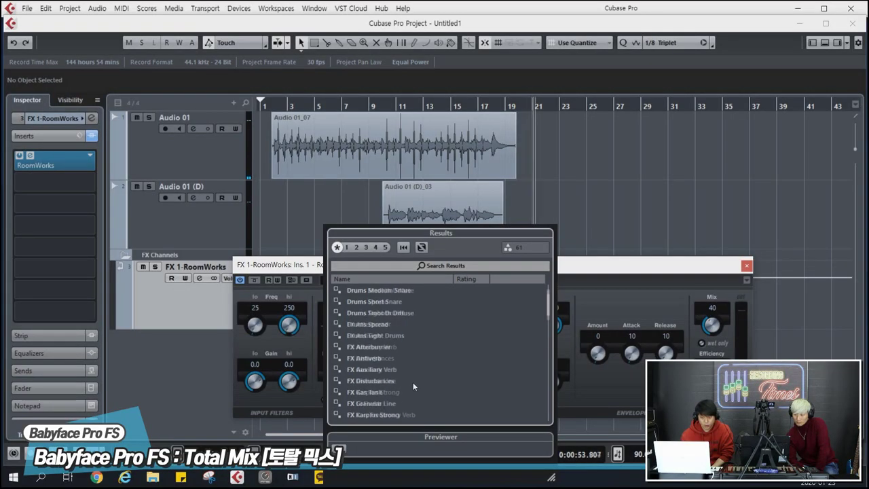
pyautogui.scroll(-2, 413, 382)
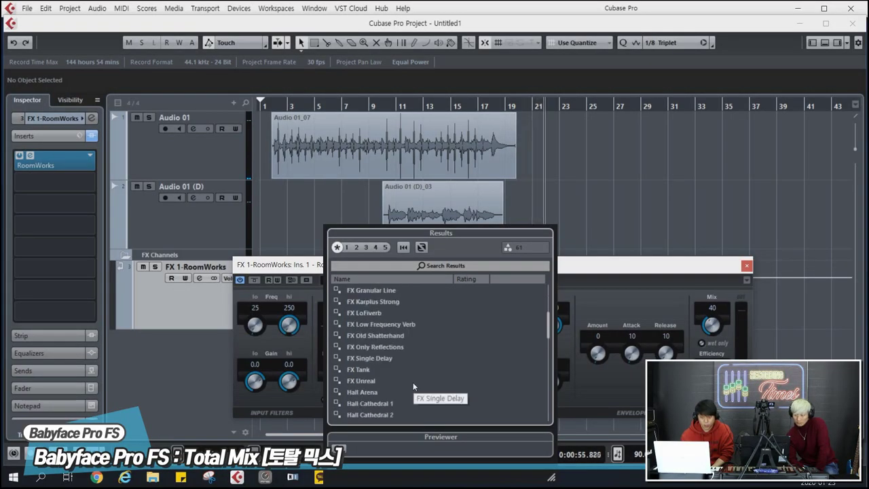
pyautogui.click(378, 393)
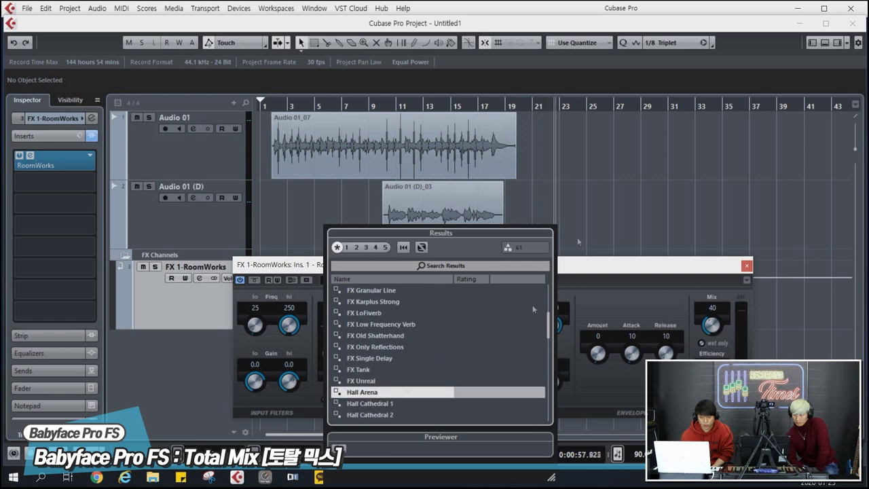
pyautogui.click(747, 266)
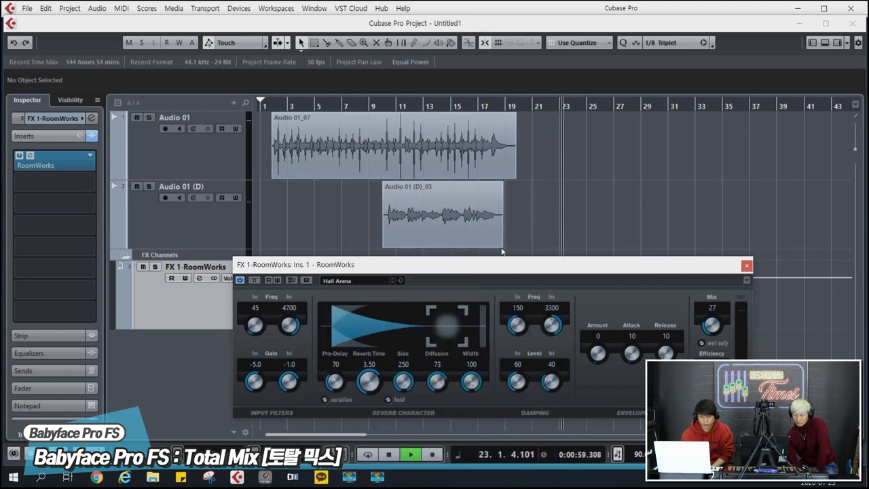
pyautogui.click(745, 267)
# - Open the channel settings of track Audio 01 (D) and place EQ band 4 at 3622 Hz with 0.2 dB gain
pyautogui.click(414, 227)
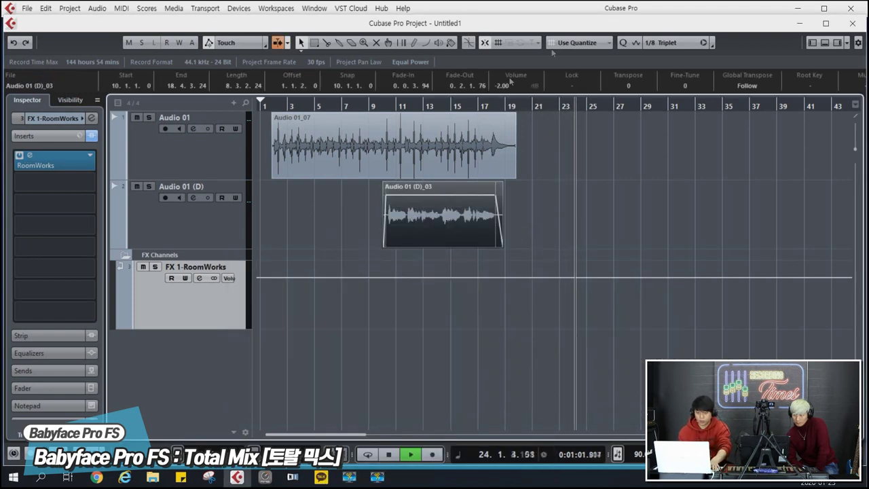
pyautogui.press('space')
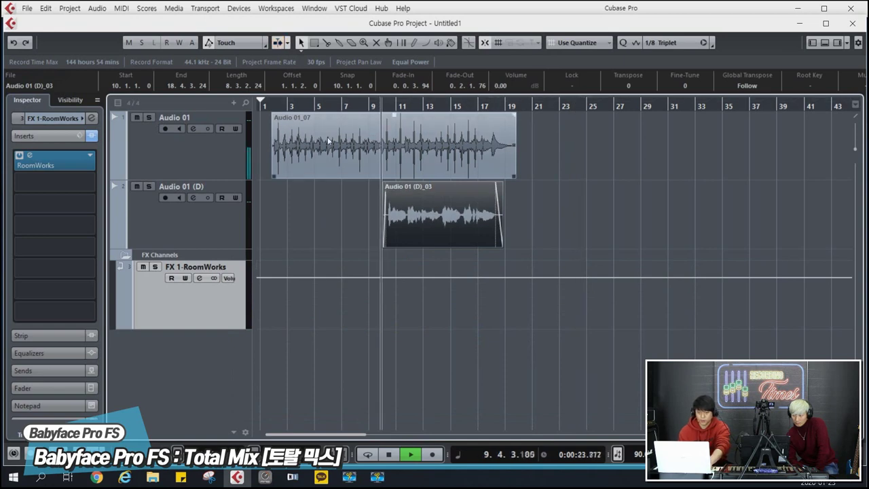
pyautogui.click(158, 215)
pyautogui.click(91, 118)
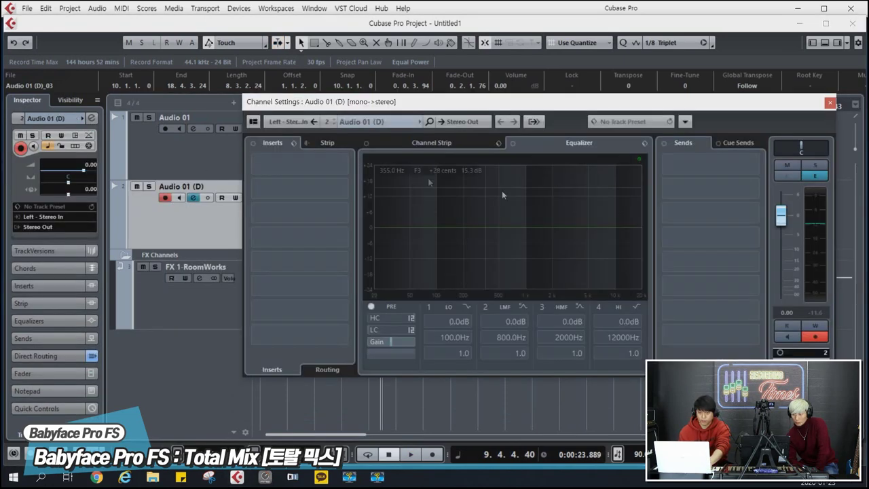
pyautogui.moveTo(590, 228)
pyautogui.mouseDown()
pyautogui.moveTo(553, 213)
pyautogui.moveTo(569, 219)
pyautogui.moveTo(571, 234)
pyautogui.moveTo(575, 226)
pyautogui.mouseUp()
pyautogui.press('space')
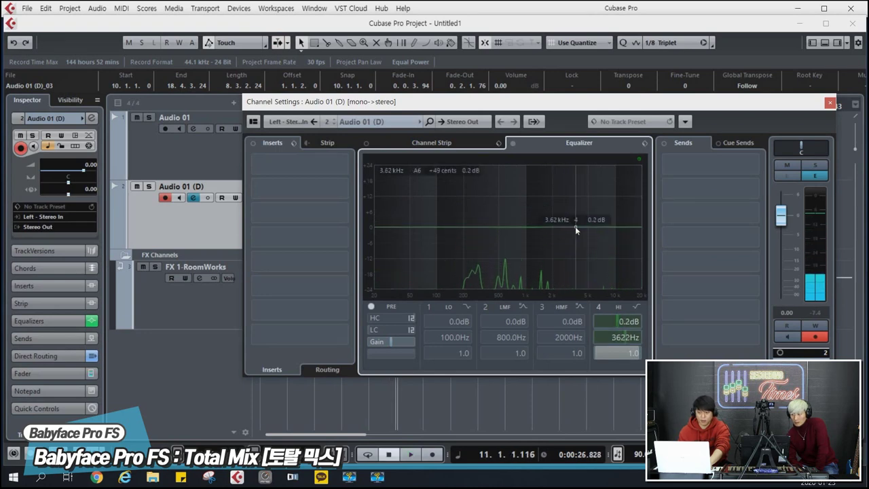
# - Add a send from Audio 01 (D) to FX 1-RoomWorks and set its level to about -15.2 dB during playback
pyautogui.click(729, 166)
pyautogui.click(714, 206)
pyautogui.press('space')
pyautogui.moveTo(723, 169); pyautogui.dragTo(691, 171)
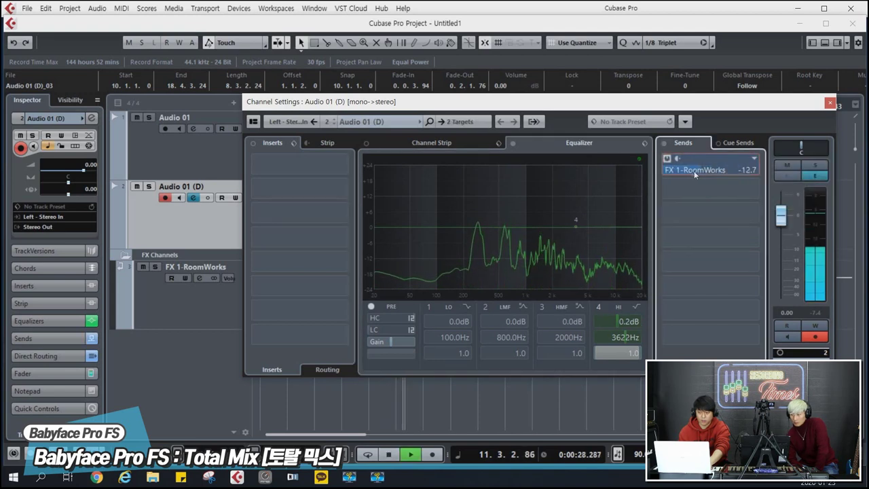
pyautogui.press('space')
# - Set the Audio 01 (D) equalizer to -12.9 dB at 76.7 Hz, 3.5 dB at 958.9 Hz, -0.7 dB at 6309 Hz and -4.4 dB at 11651 Hz
pyautogui.moveTo(395, 227); pyautogui.dragTo(426, 260)
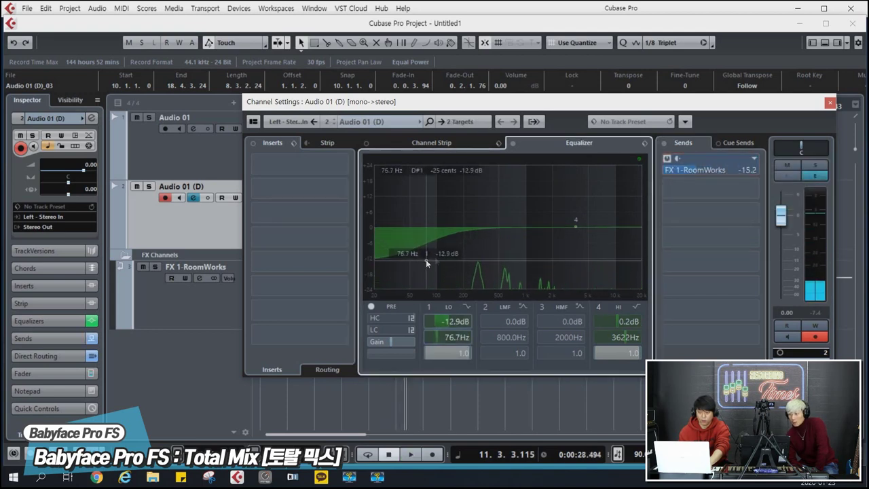
pyautogui.press('space')
pyautogui.moveTo(626, 229); pyautogui.dragTo(524, 220)
pyautogui.click(634, 225)
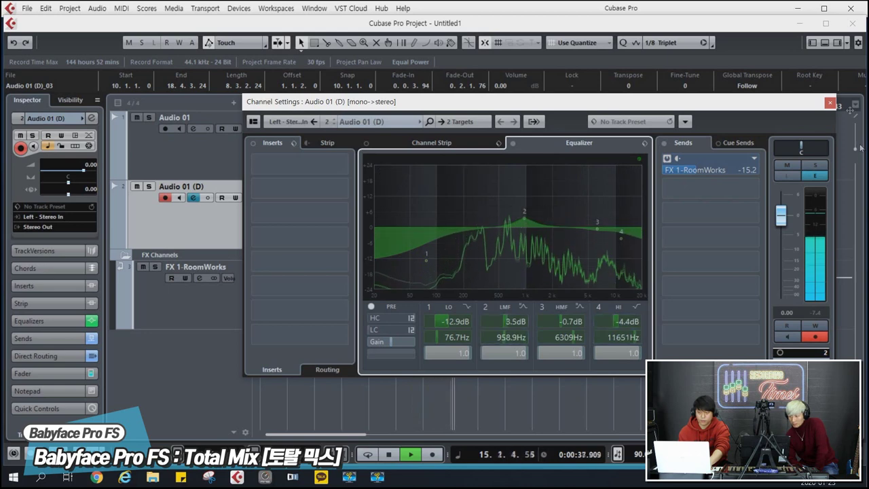
pyautogui.press('e')
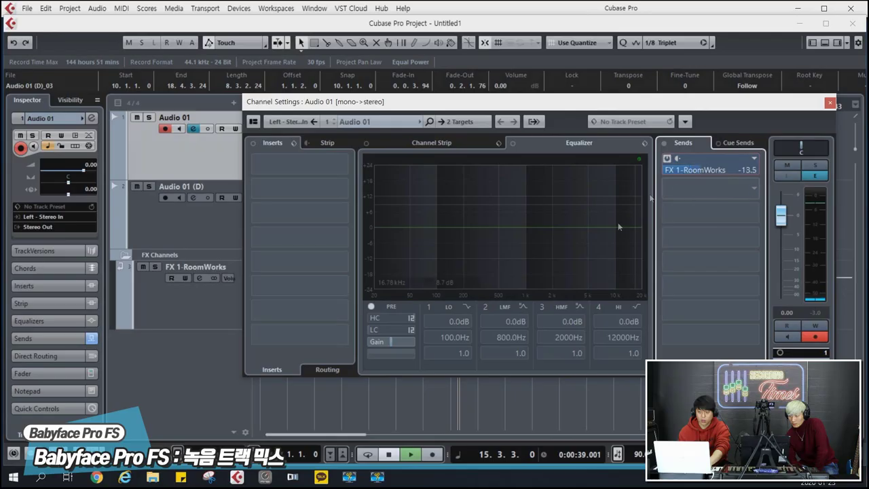
# - Set the Audio 01 equalizer during playback to -3.9 dB at 371.1 Hz, 3.3 dB at 1553 Hz and -5.0 dB at 8327 Hz
pyautogui.press('space')
pyautogui.moveTo(635, 229); pyautogui.dragTo(606, 241)
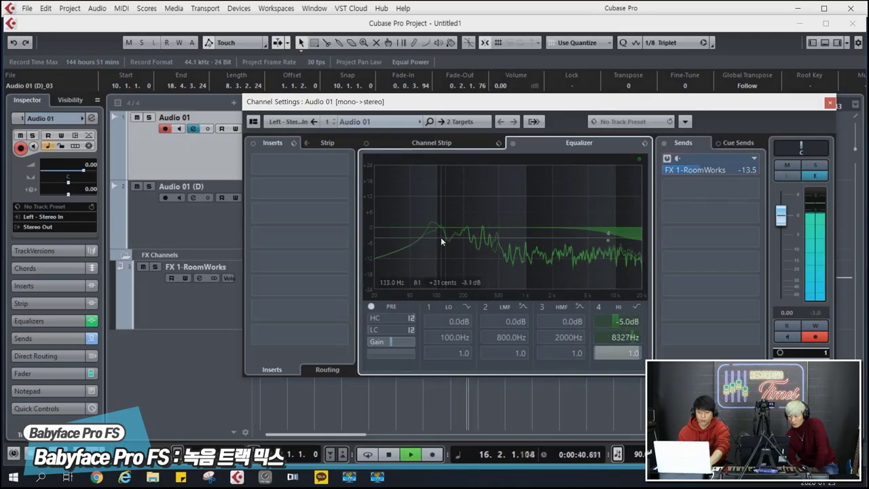
pyautogui.moveTo(514, 228); pyautogui.dragTo(487, 237)
pyautogui.moveTo(551, 227); pyautogui.dragTo(542, 219)
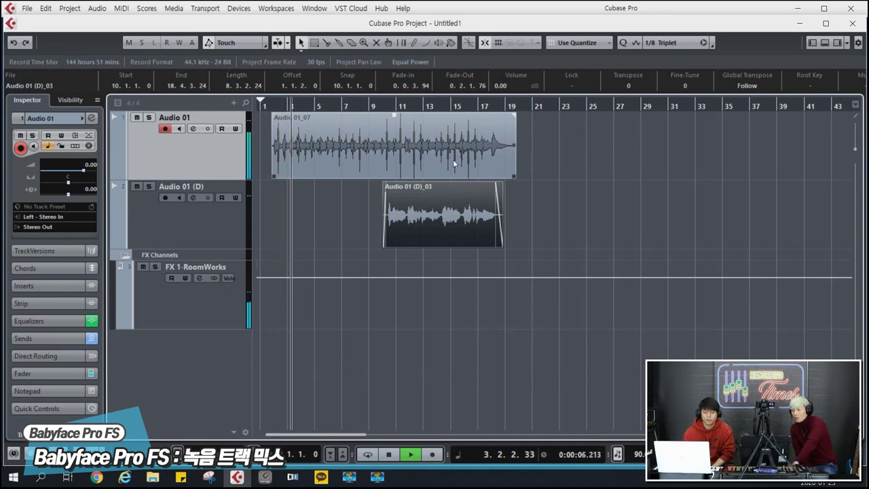
pyautogui.press('space')
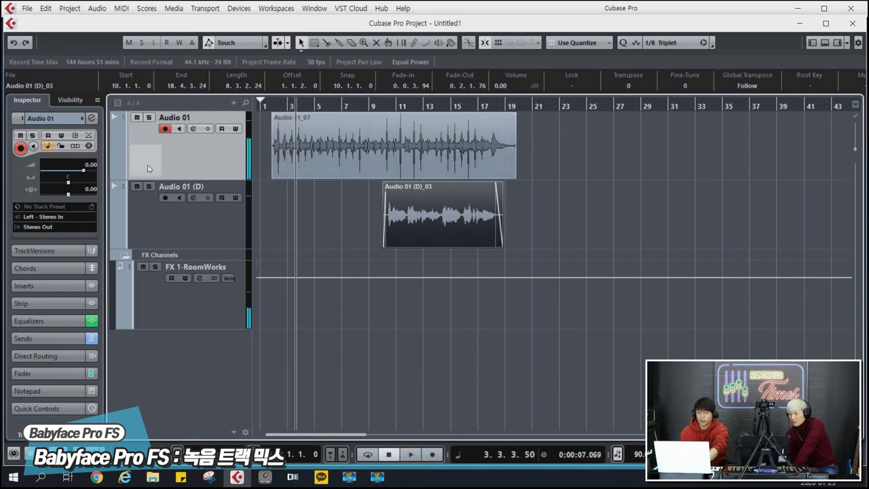
# - Reopen the channel settings of track Audio 01 and load the Compressor into its first insert slot
pyautogui.click(91, 119)
pyautogui.click(327, 167)
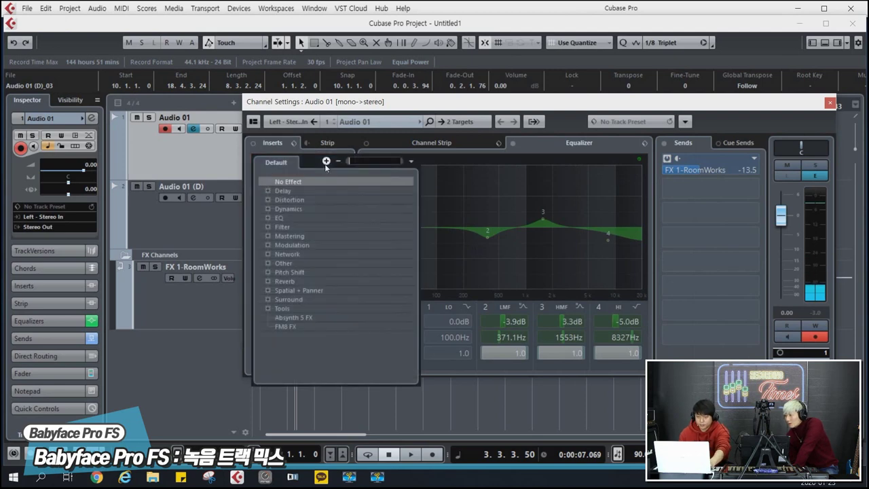
pyautogui.write('RCOM')
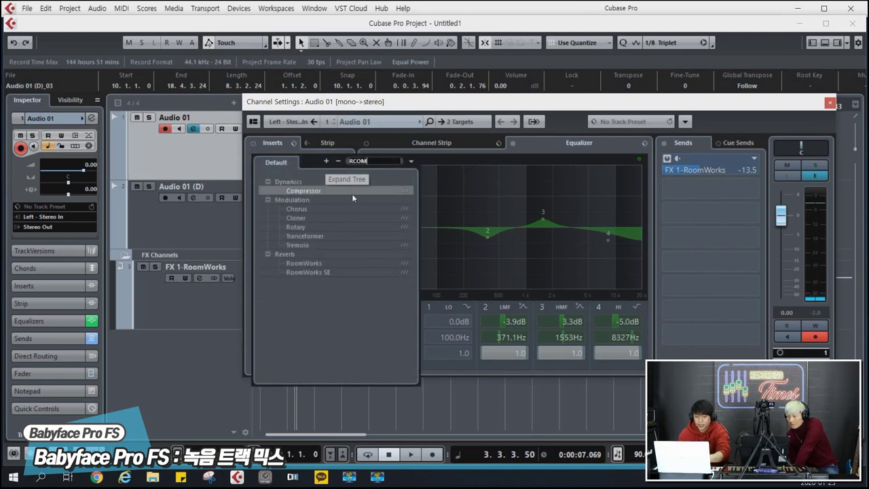
pyautogui.click(308, 192)
# - Load the Clean Rhythm Guitar preset in the Audio 01 compressor during playback, close the plug-in, and set the track volume to -2.00
pyautogui.press('space')
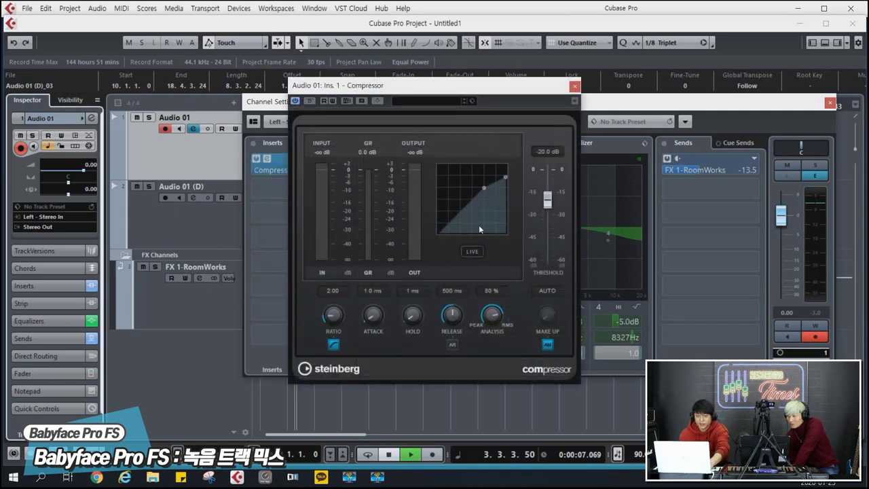
pyautogui.click(423, 101)
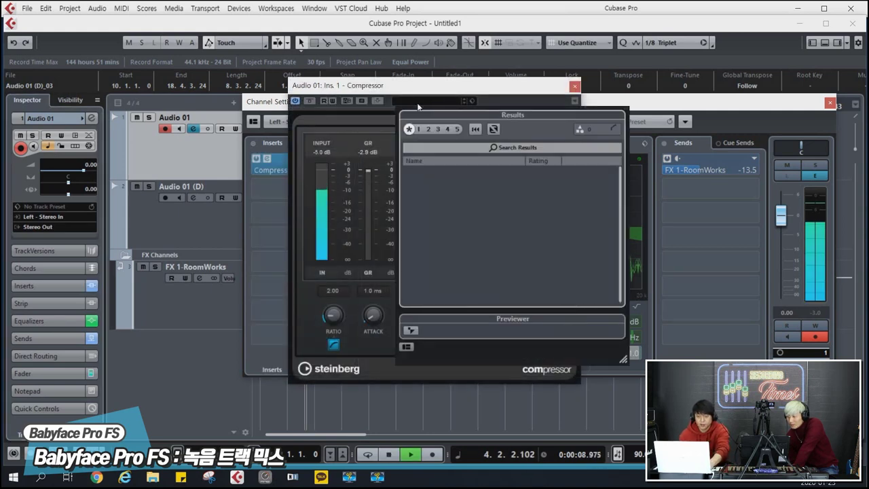
pyautogui.scroll(-1, 517, 216)
pyautogui.click(469, 240)
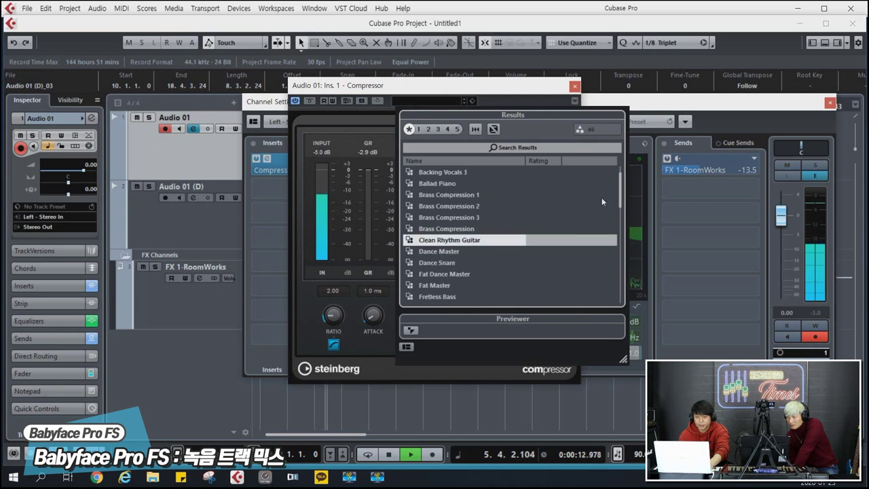
pyautogui.click(525, 90)
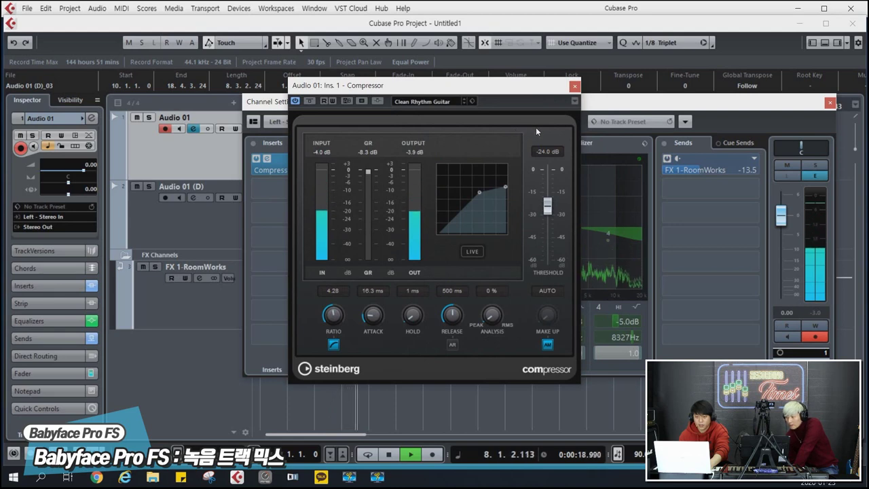
pyautogui.click(574, 87)
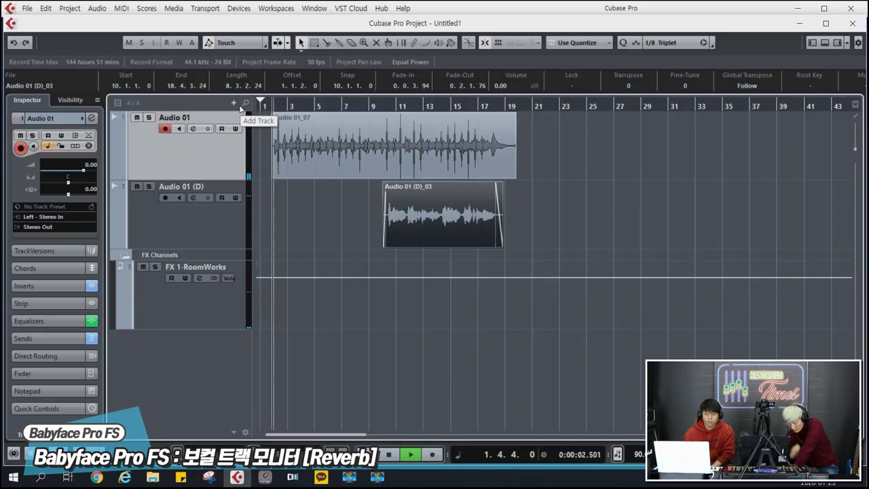
pyautogui.click(89, 165)
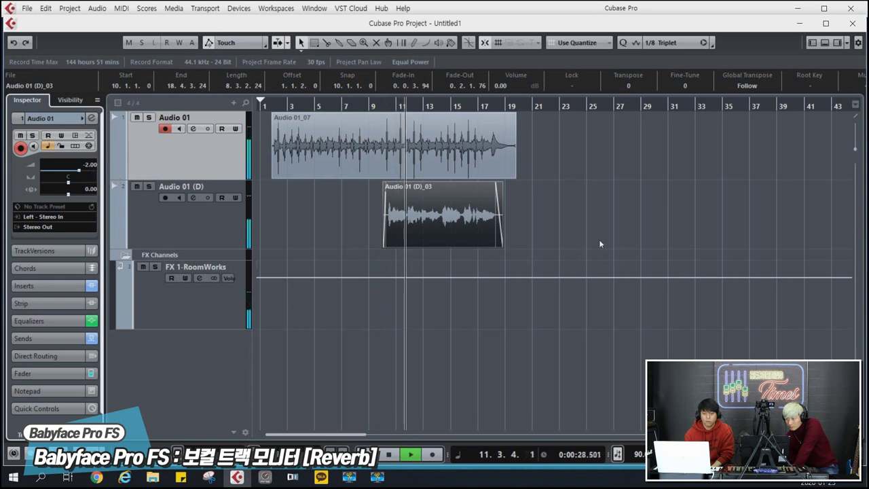
# - Set EQ band 4 of Audio 01 (D) to -3.1 dB at 11482 Hz and its RoomWorks send to -13.5, closing the channel settings
pyautogui.click(169, 218)
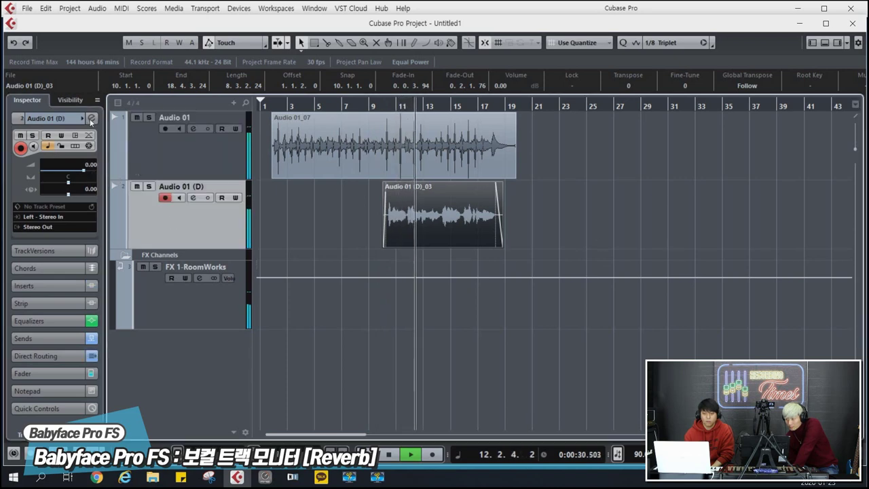
pyautogui.click(193, 197)
pyautogui.moveTo(621, 237); pyautogui.dragTo(619, 234)
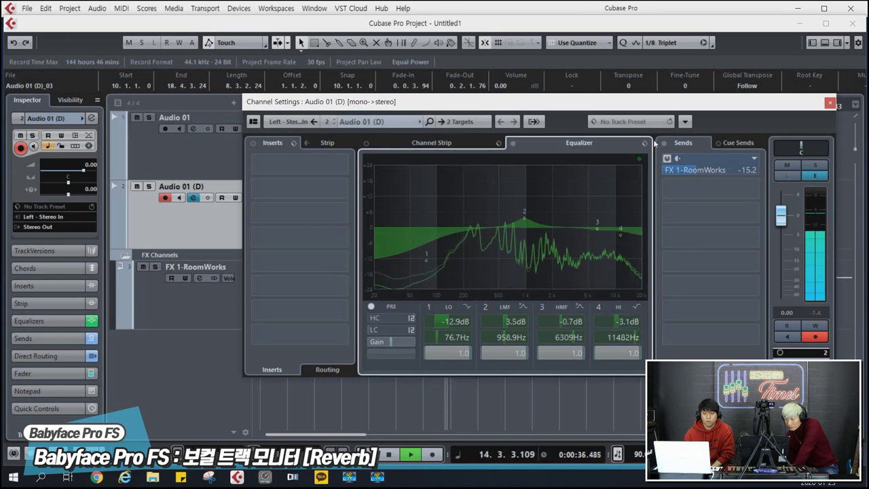
pyautogui.moveTo(696, 170); pyautogui.dragTo(699, 170)
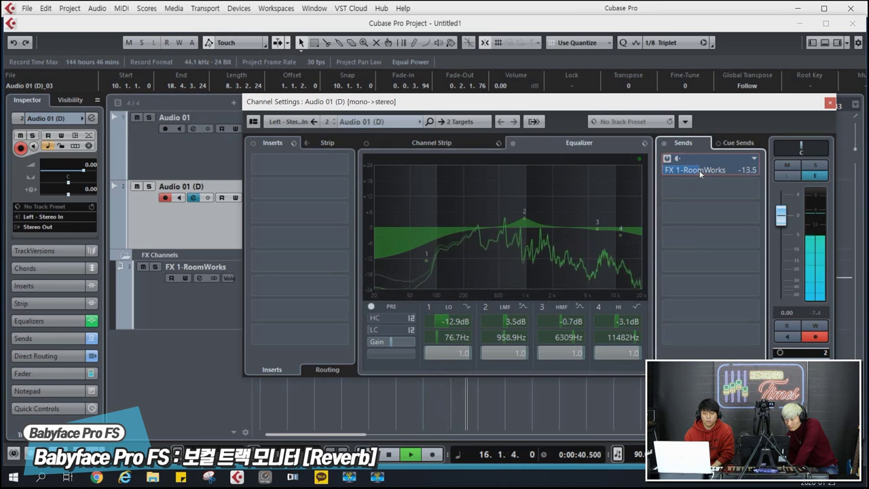
pyautogui.click(829, 103)
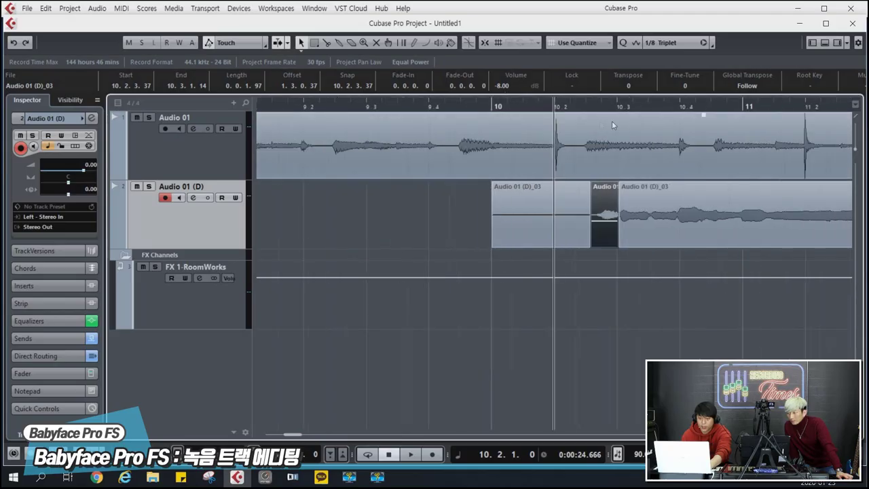
# - Play back the quieted slice near bar 10 of Audio 01 (D), and set the volume of the slice at 11.4.2.42 to -3.00 dB
pyautogui.press('space')
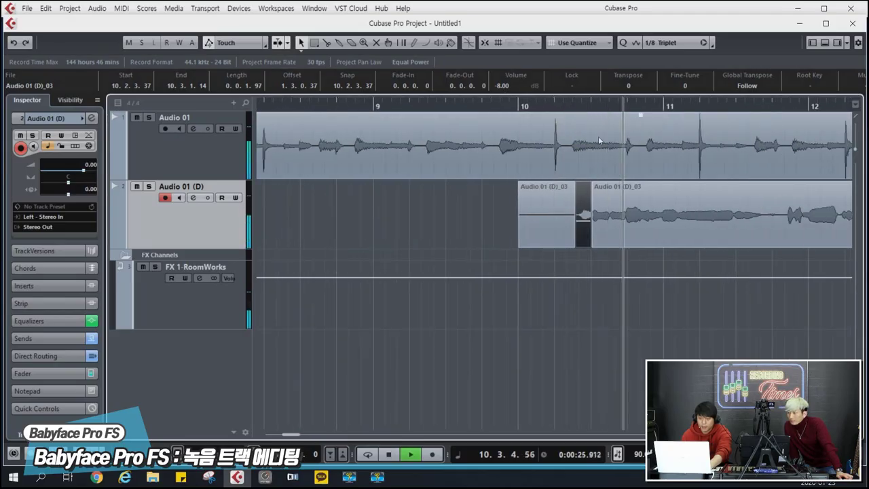
pyautogui.moveTo(638, 103); pyautogui.dragTo(581, 225)
pyautogui.press('space')
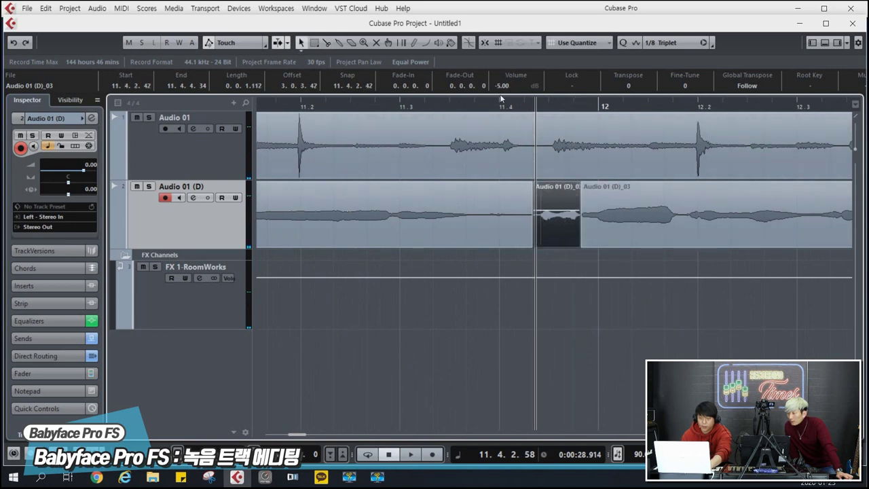
pyautogui.moveTo(506, 97); pyautogui.dragTo(602, 107)
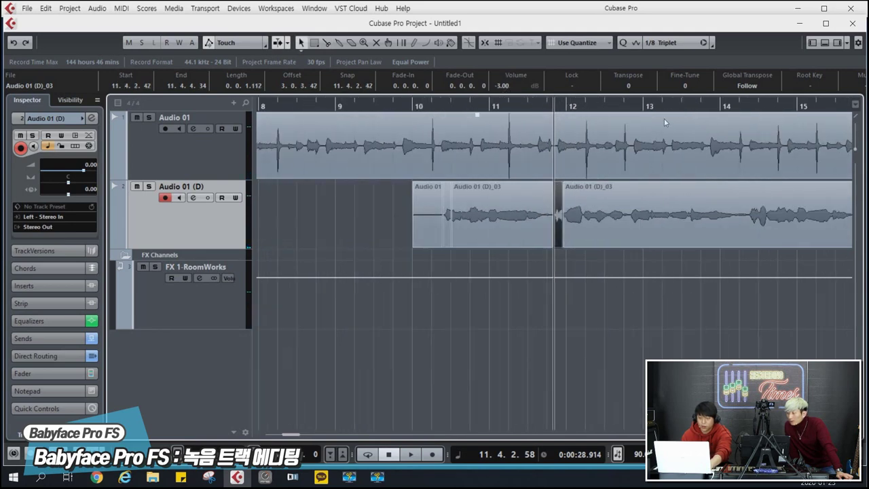
# - Play the edited vocal from bar 11.4 to just past bar 16 and listen for the next spot that needs reducing
pyautogui.press('space')
pyautogui.press('g')
pyautogui.press('g')
pyautogui.press('g')
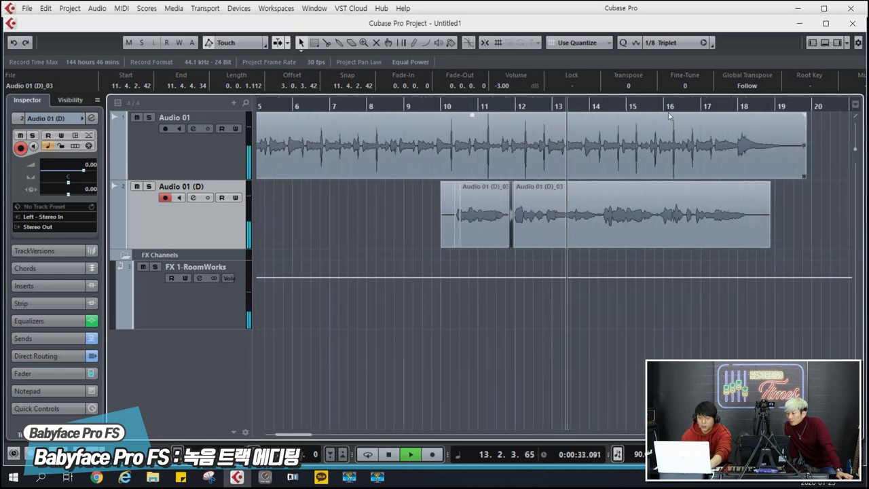
pyautogui.moveTo(727, 104); pyautogui.dragTo(701, 104)
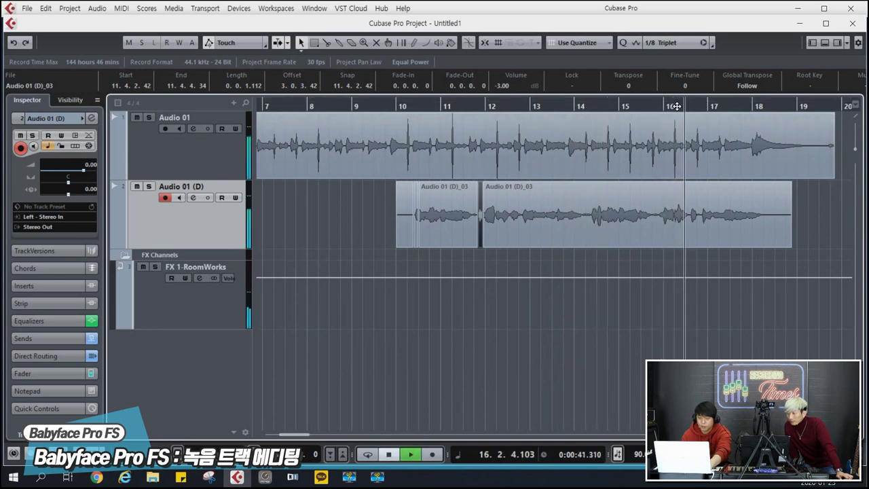
pyautogui.press('space')
# - Split the Audio 01 (D) event at 16.2.1.75 and 16.2.3.44 and set the volume of the resulting slice to -5.00 dB
pyautogui.moveTo(677, 105); pyautogui.dragTo(674, 146)
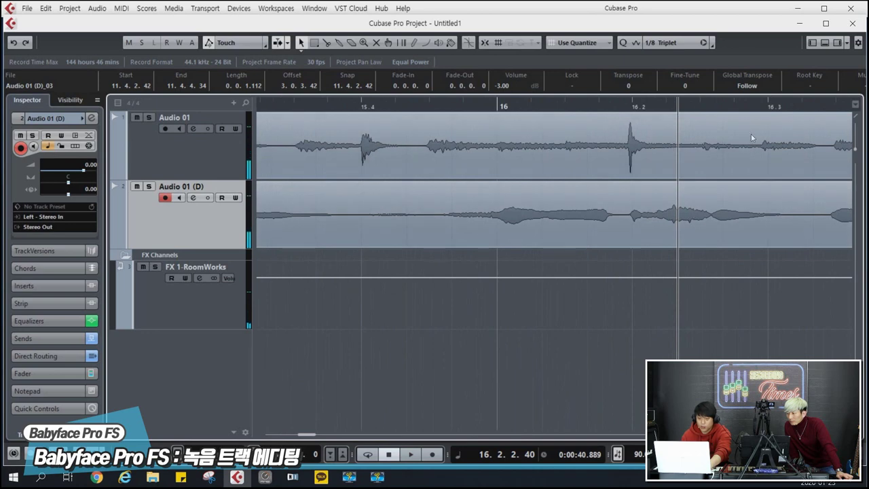
pyautogui.moveTo(652, 106); pyautogui.dragTo(643, 120)
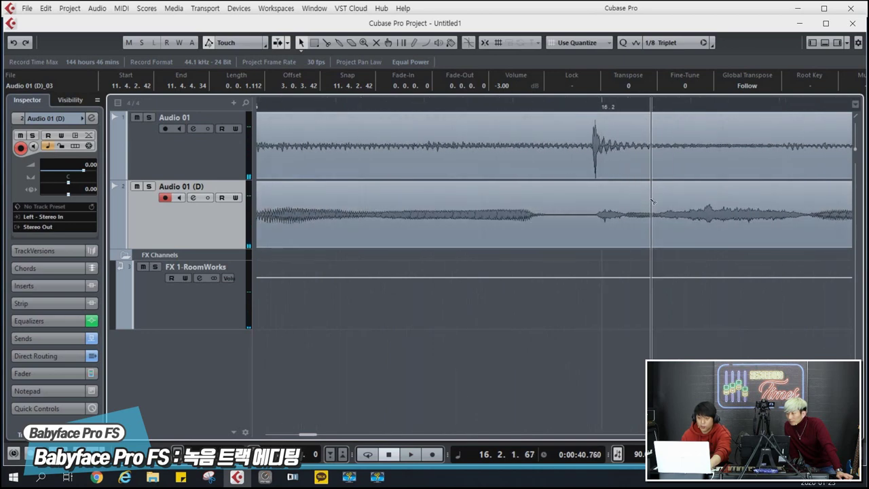
pyautogui.press('3')
pyautogui.click(657, 224)
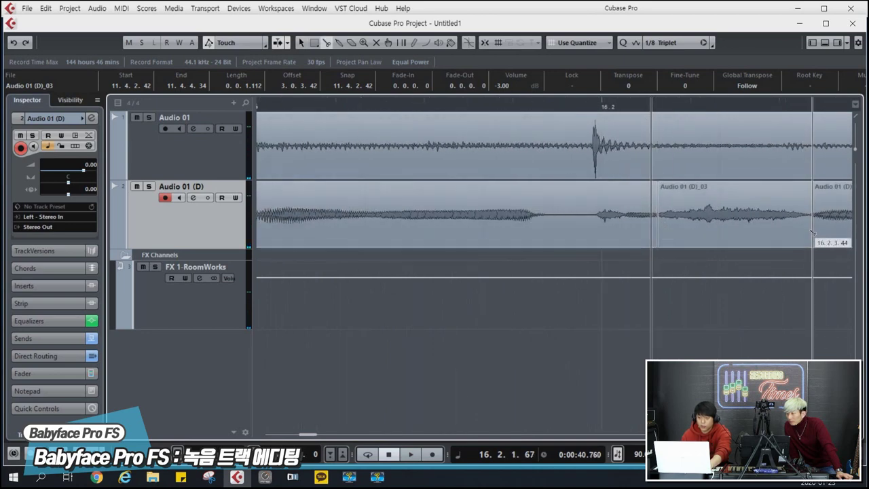
pyautogui.click(812, 233)
pyautogui.press('g')
pyautogui.press('1')
pyautogui.click(563, 196)
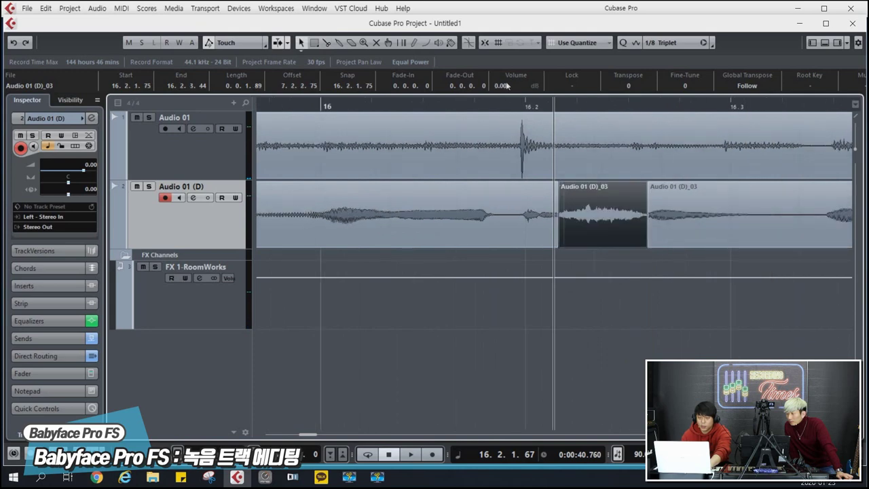
# - Play the vocal from the reduced slice at bar 16.2 onward and review the ending with the whole event in view
pyautogui.press('space')
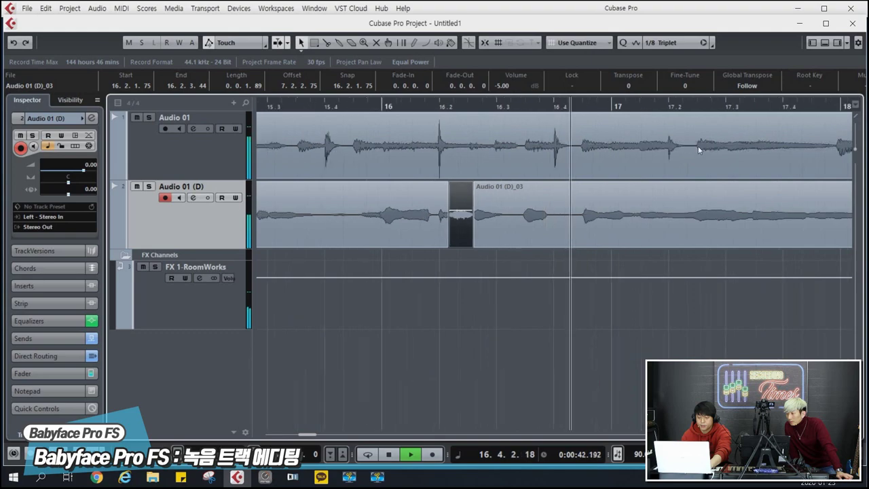
pyautogui.press('g')
pyautogui.press('g')
pyautogui.press('g')
pyautogui.press('g')
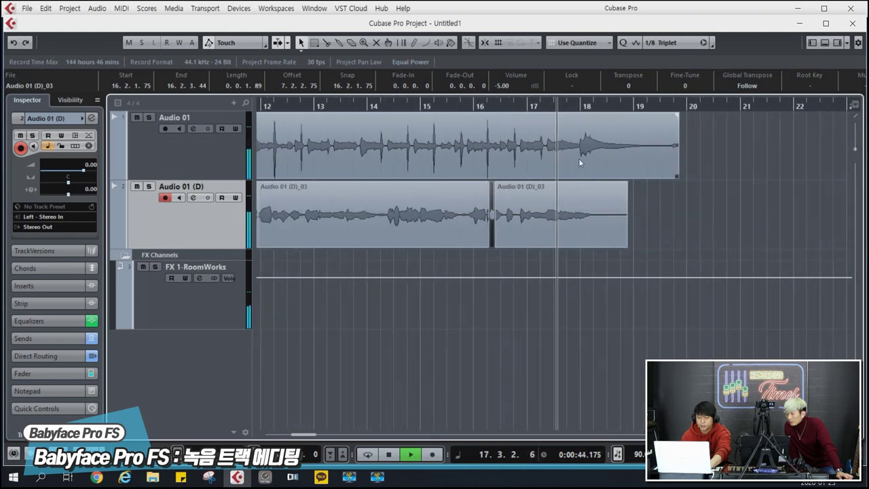
pyautogui.press('g')
pyautogui.press('g')
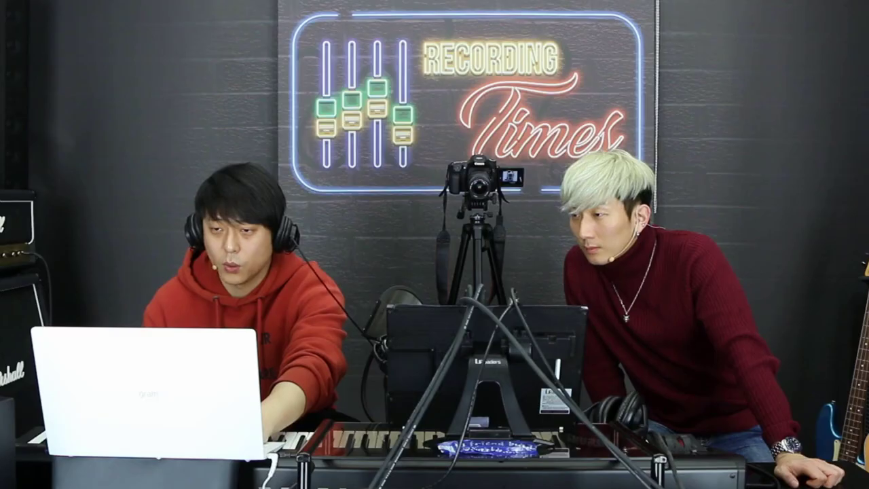